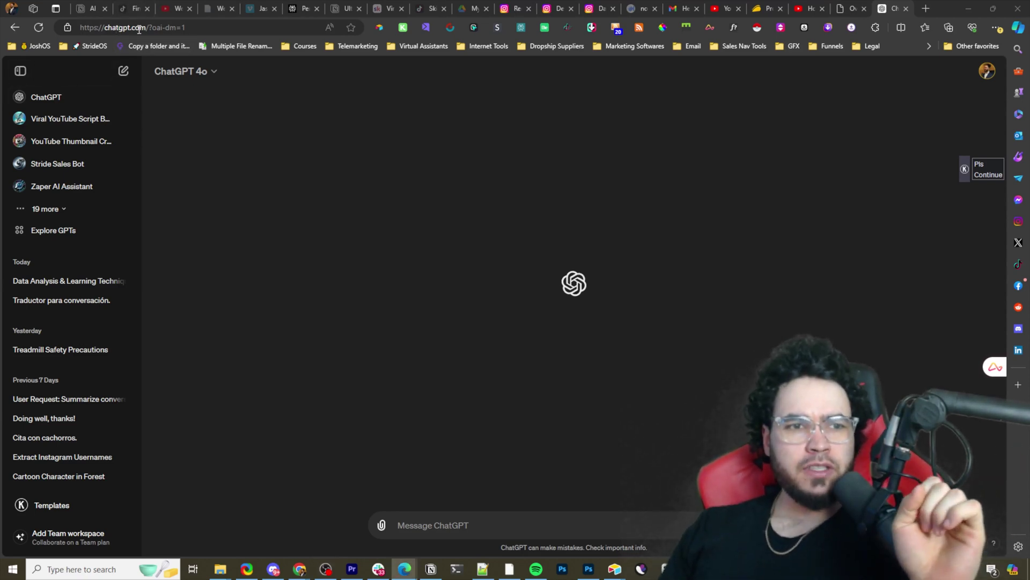
- Select and then deselect parts of the ChatGPT page address, returning focus to the page
mouse_move(116, 27)
left_mouse_down()
mouse_move(137, 29)
mouse_move(121, 32)
left_mouse_up()
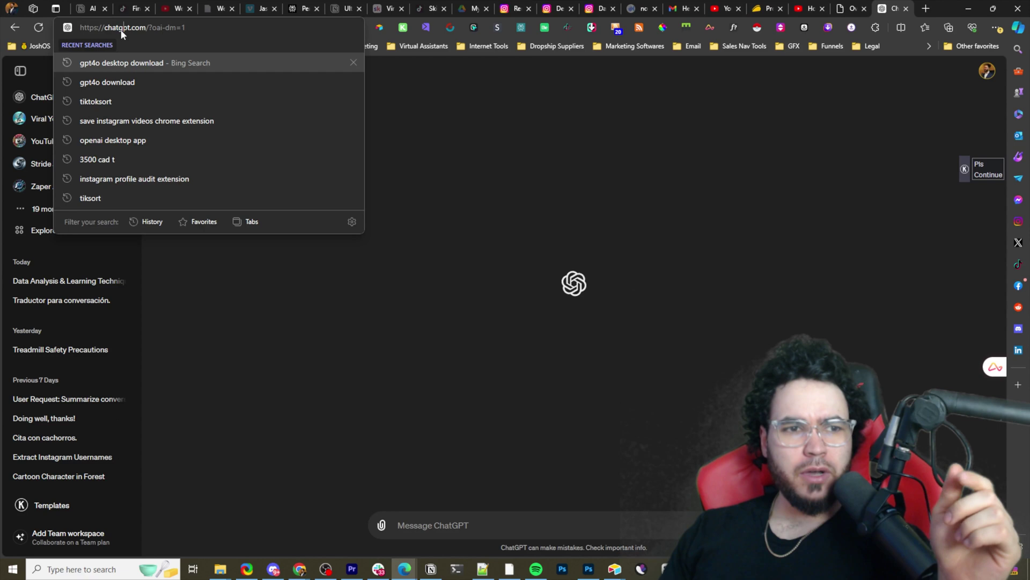
left_click(398, 96)
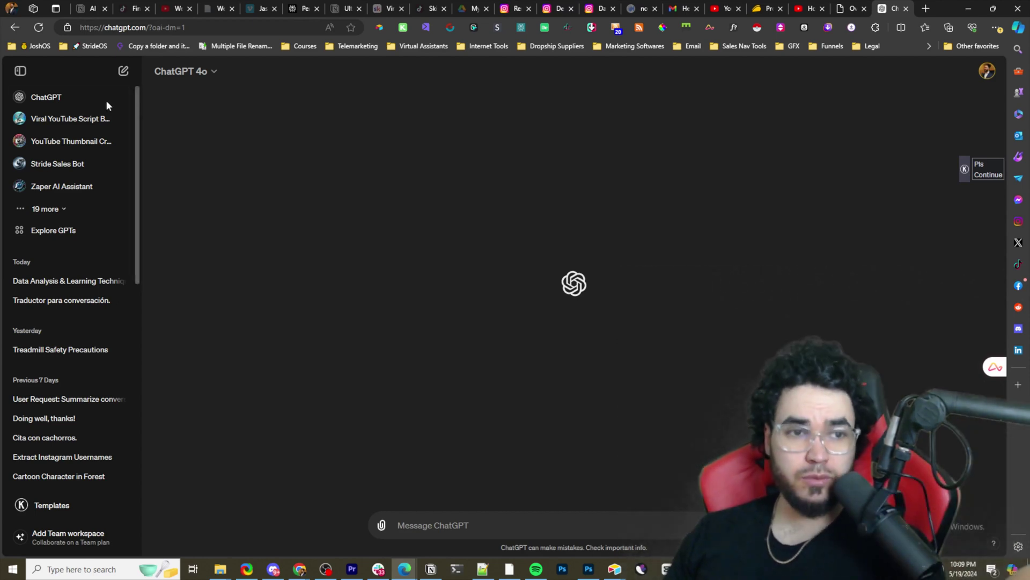
left_click_drag(146, 28, 129, 28)
left_click(130, 28)
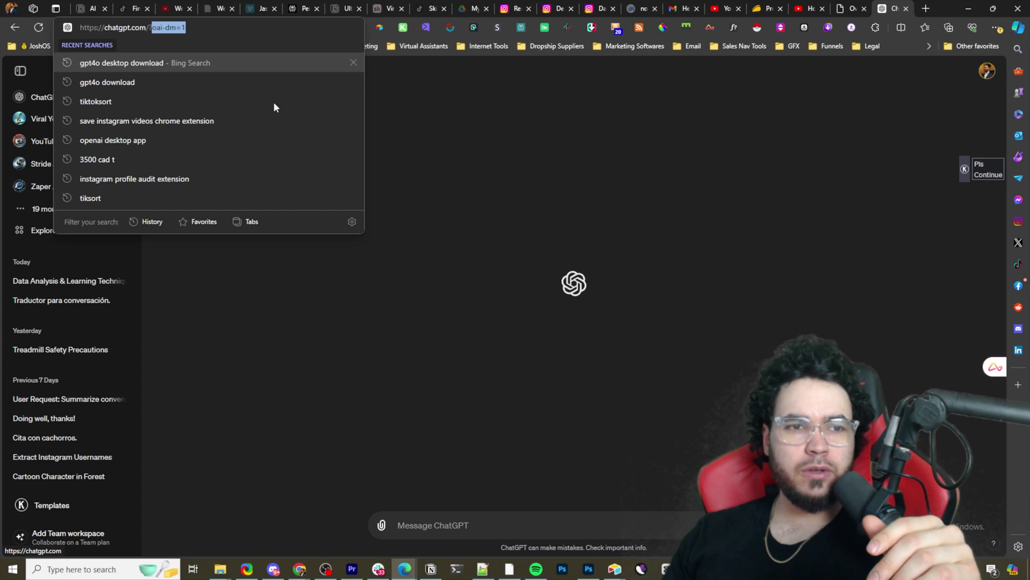
left_click(459, 216)
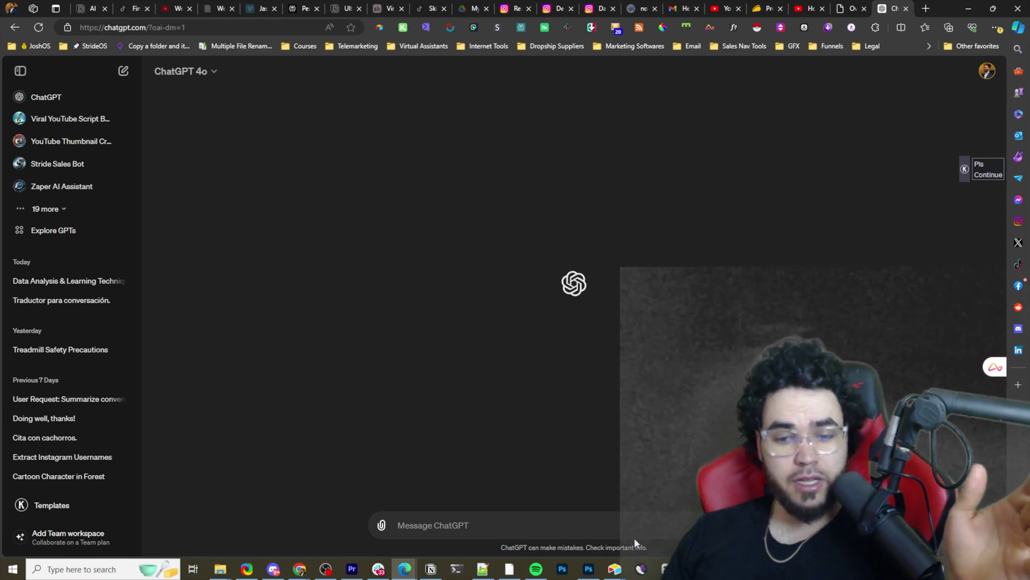
- Start a new GPT-4o chat in the desktop app after previewing a ShareX screenshot and moving ShareX aside
left_click(509, 569)
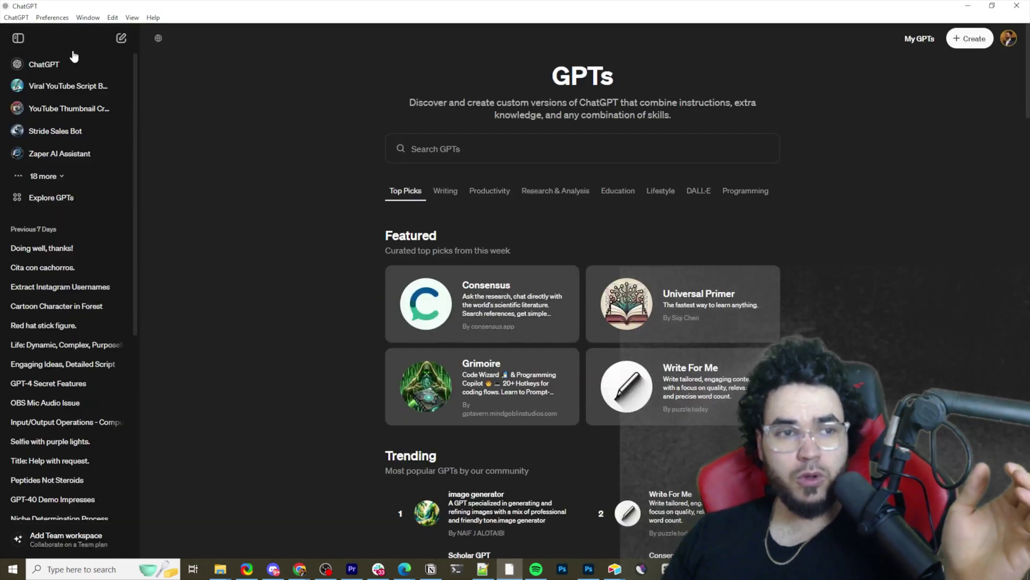
left_click(121, 37)
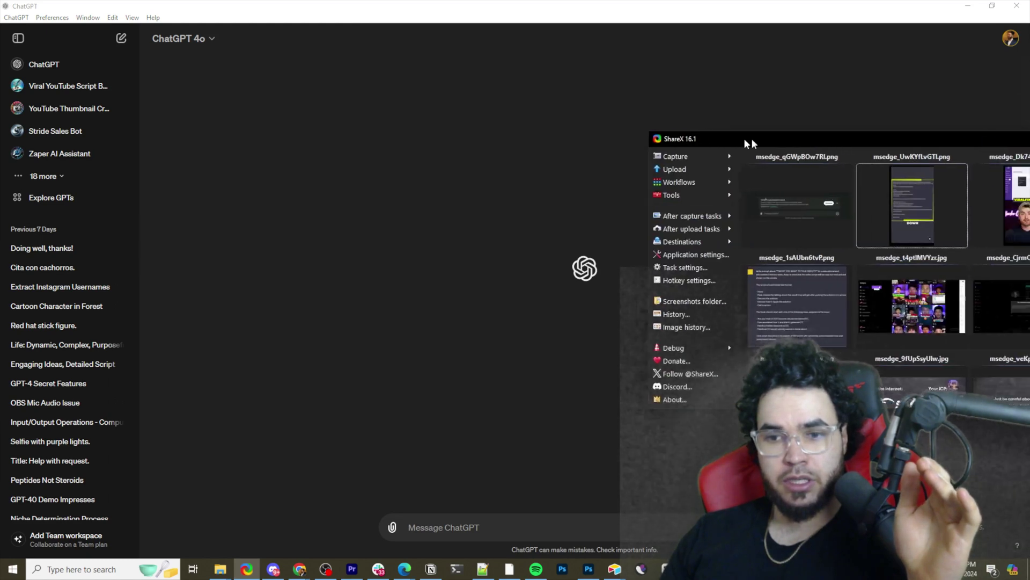
double_click(785, 189)
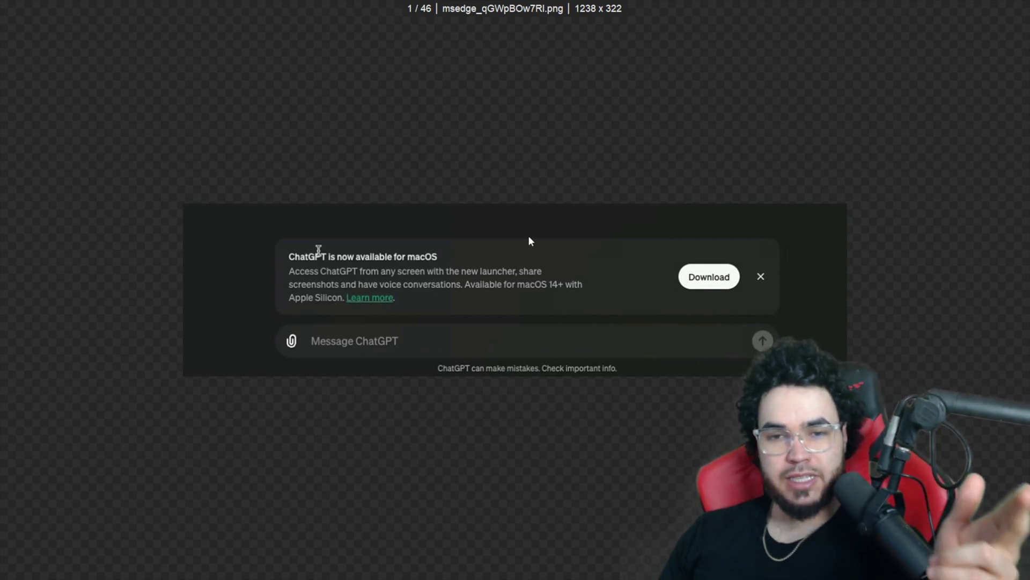
left_click(506, 189)
left_click_drag(973, 141, 1029, 141)
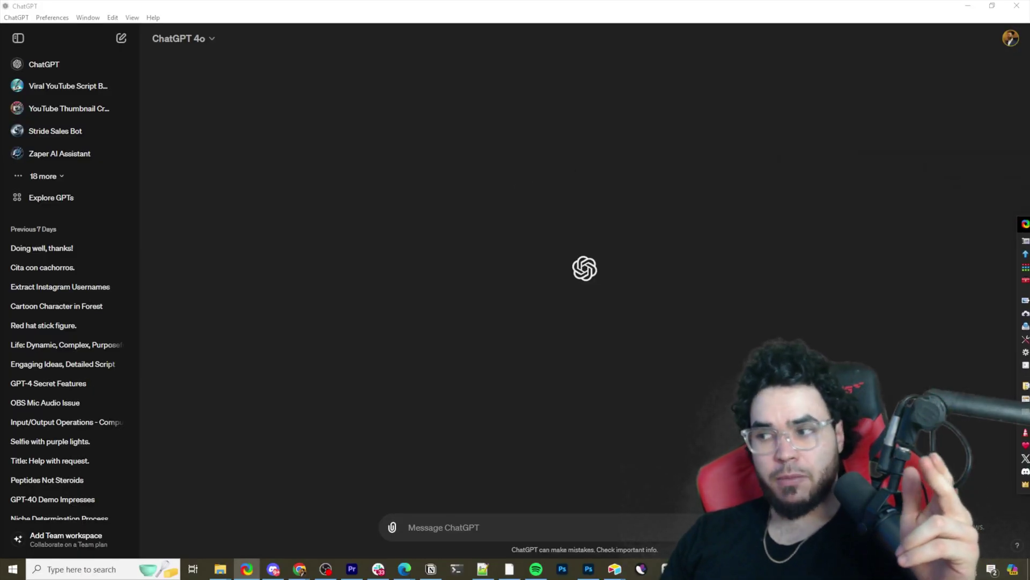
left_click(429, 527)
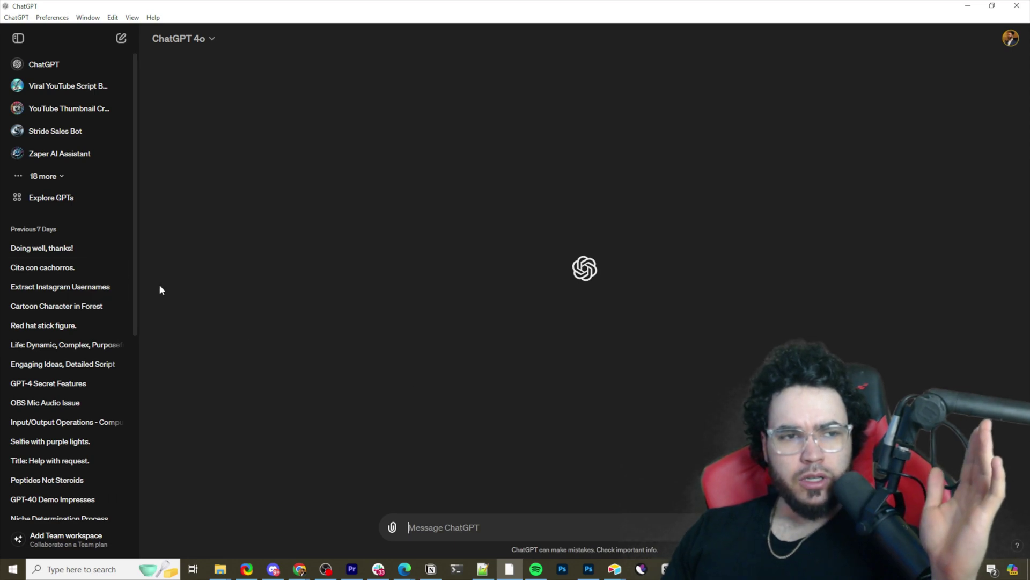
left_click(19, 40)
left_click(18, 39)
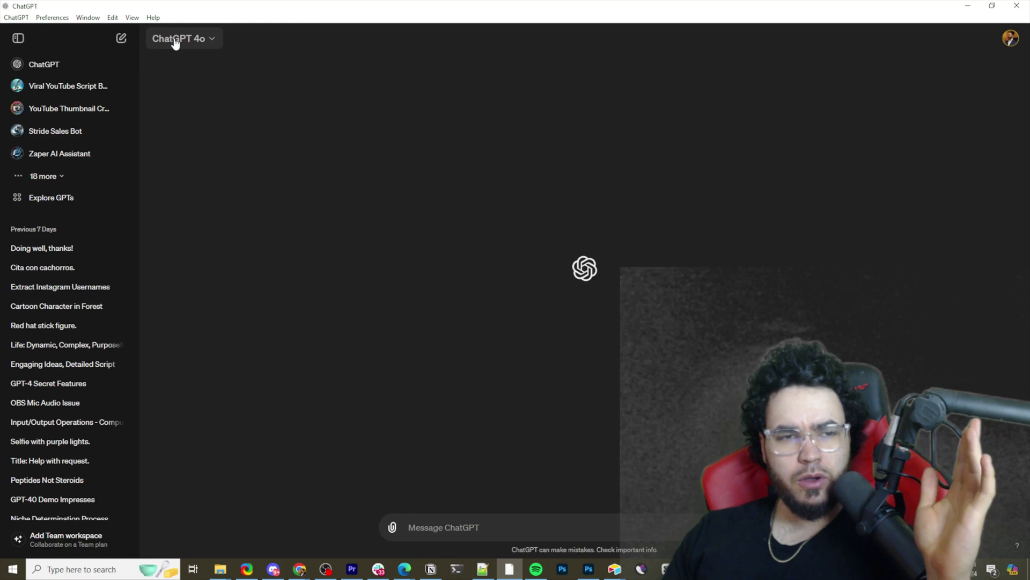
left_click(194, 43)
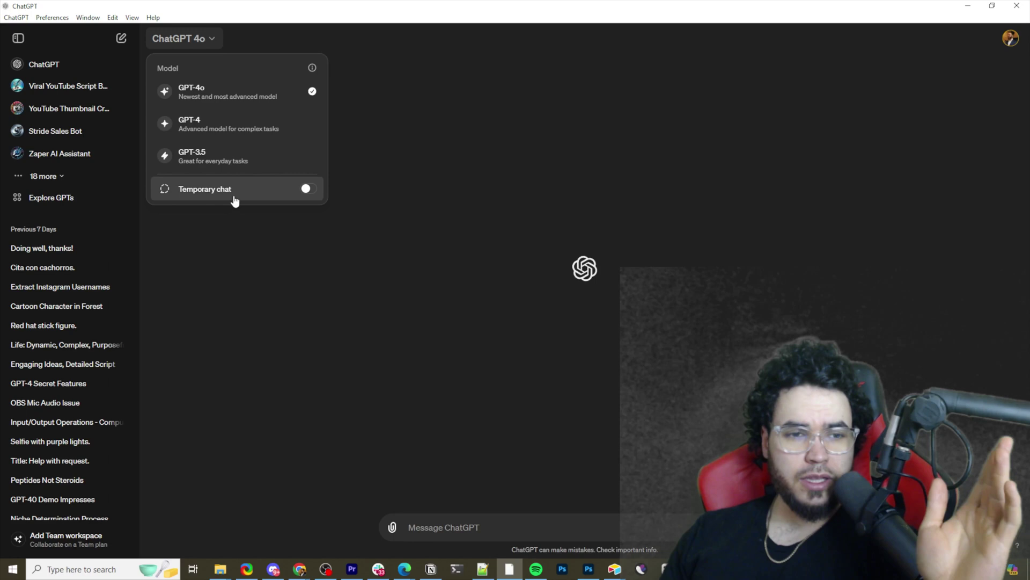
left_click(207, 255)
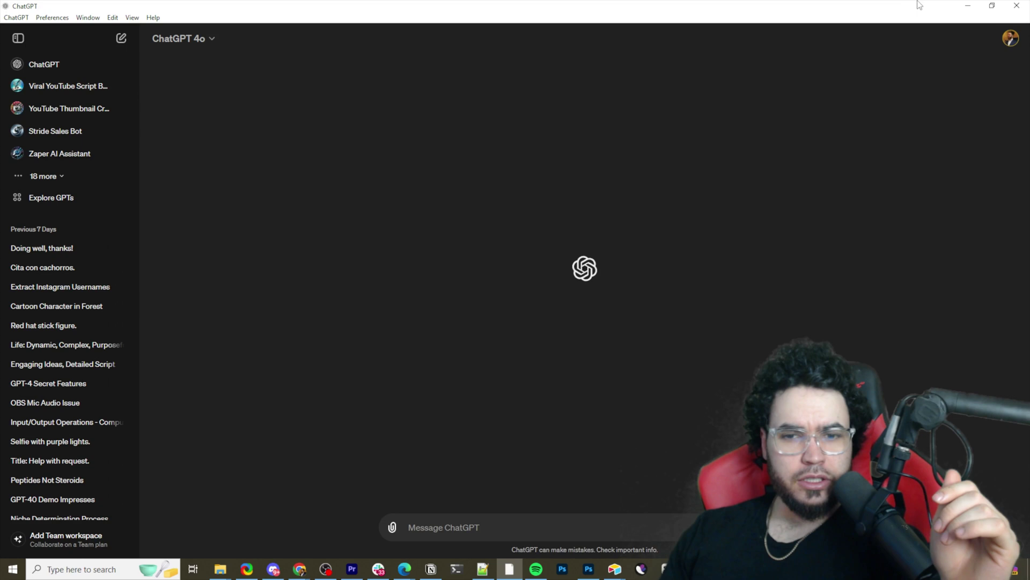
- Minimize the ChatGPT desktop app and check the browser chat's model list
left_click_drag(912, 7, 699, 147)
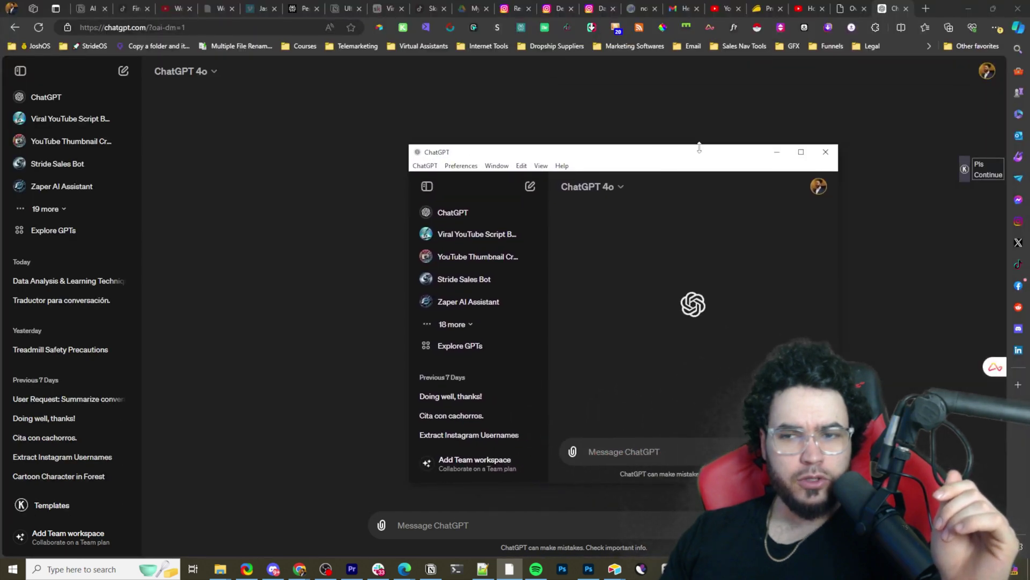
left_click(781, 155)
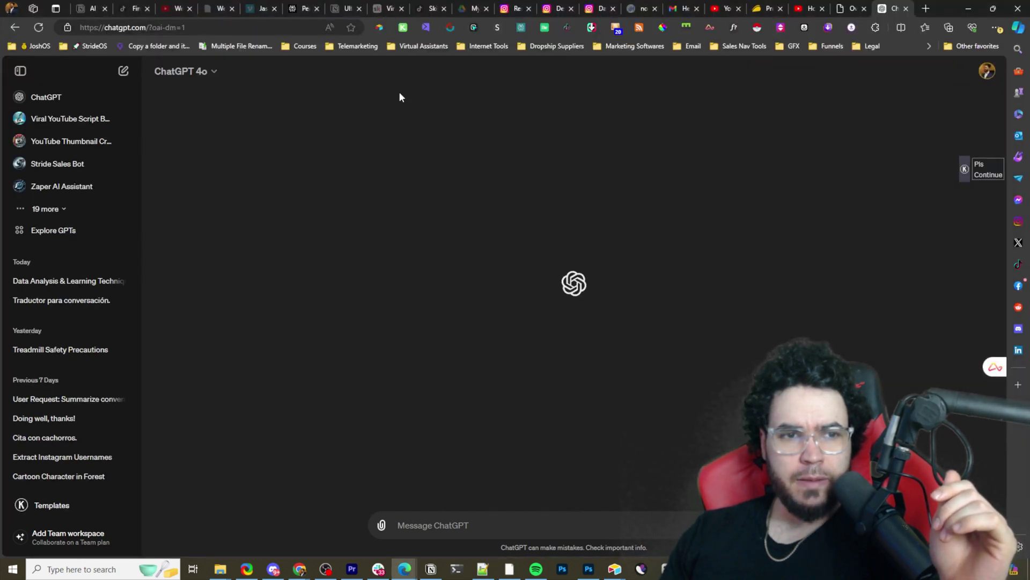
left_click(193, 72)
left_click(239, 71)
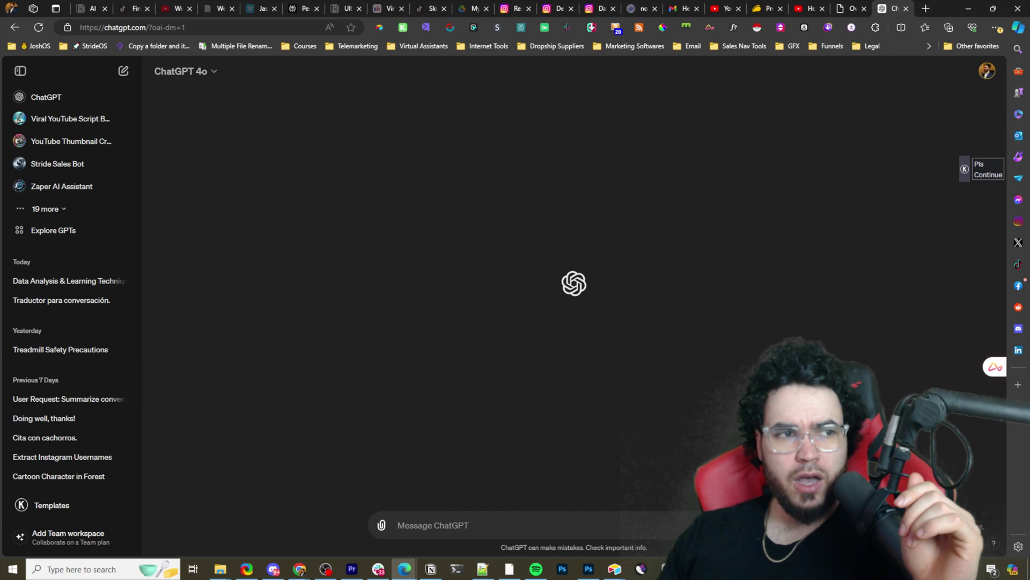
- Look over the private-window GPT-3.5 chat, then return to the main browser window
key("alt+Tab")
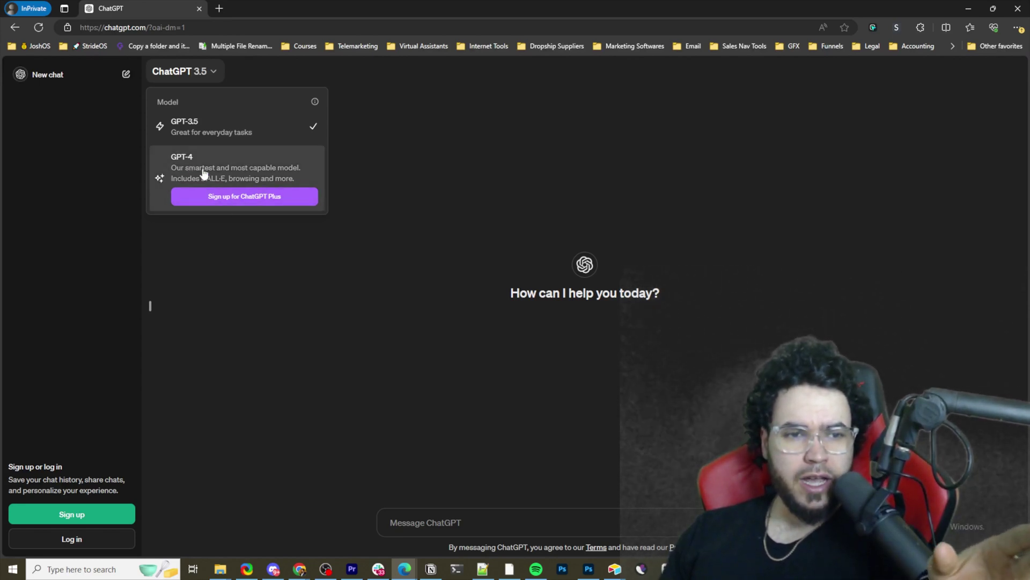
left_click_drag(264, 166, 573, 149)
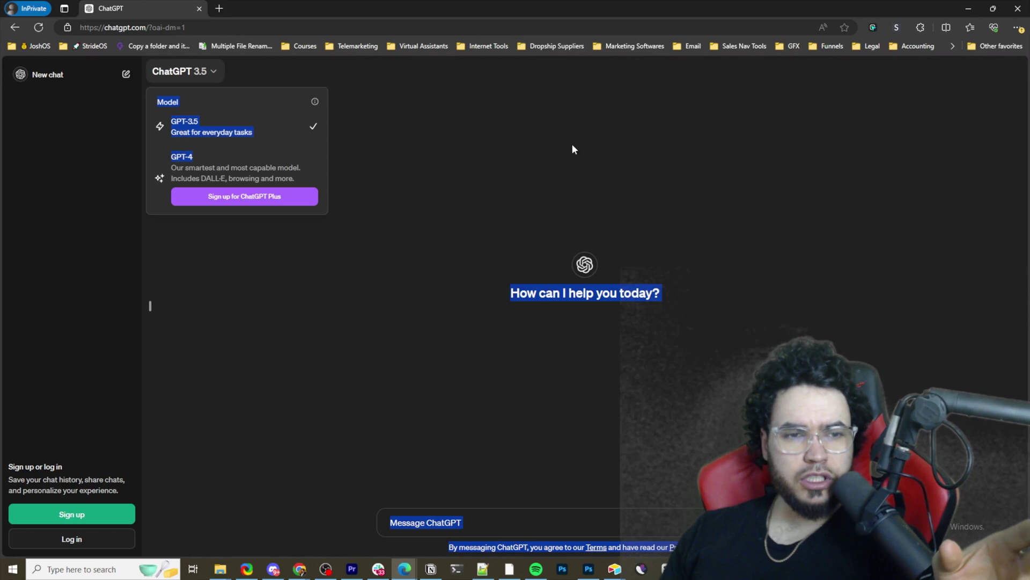
key("alt+Tab")
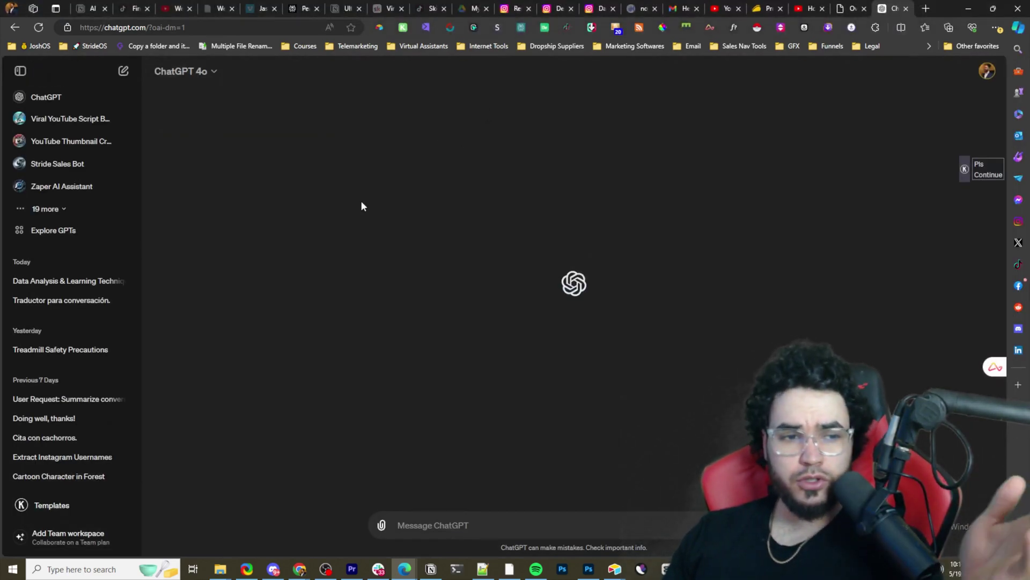
- Ask ChatGPT for good questions and scenarios to test the new model, fixing typos before sending
left_click(443, 525)
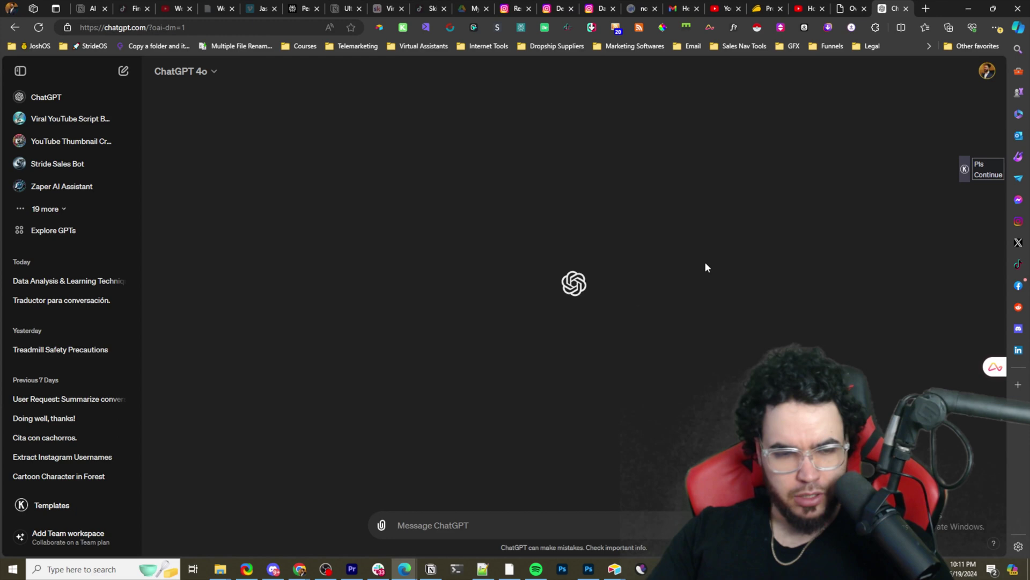
type("Hey c")
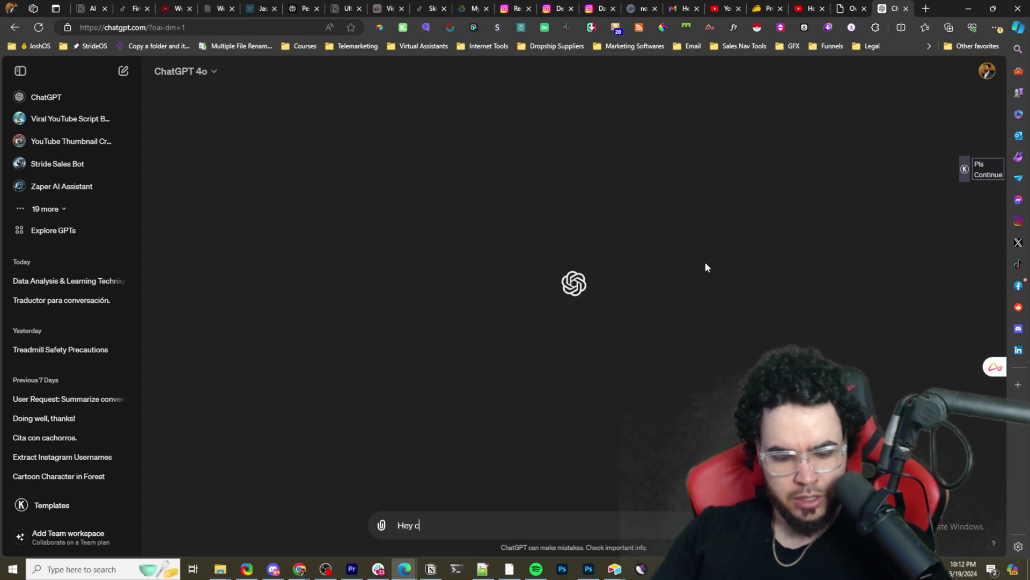
type("hatgpt")
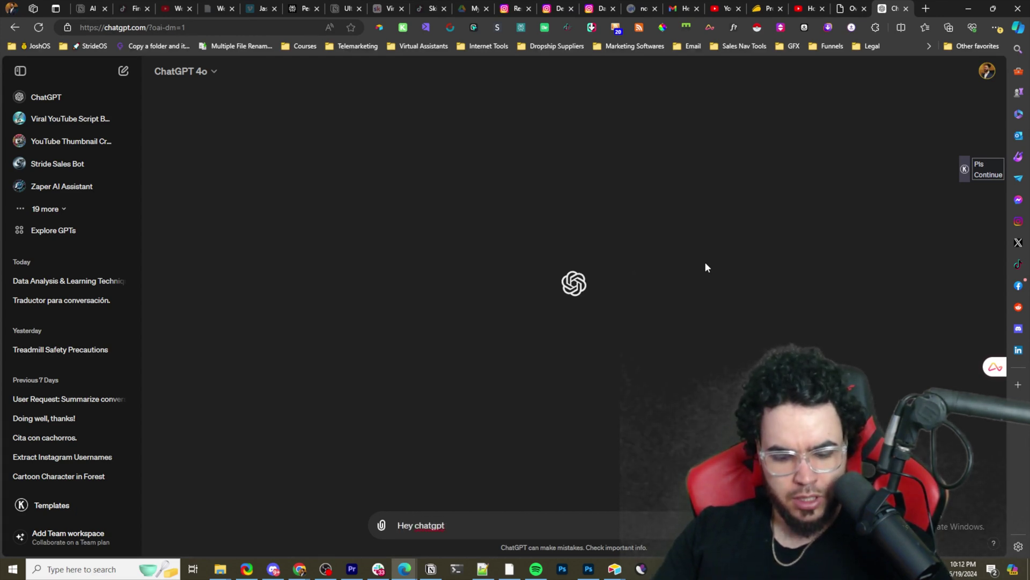
type(" im trying")
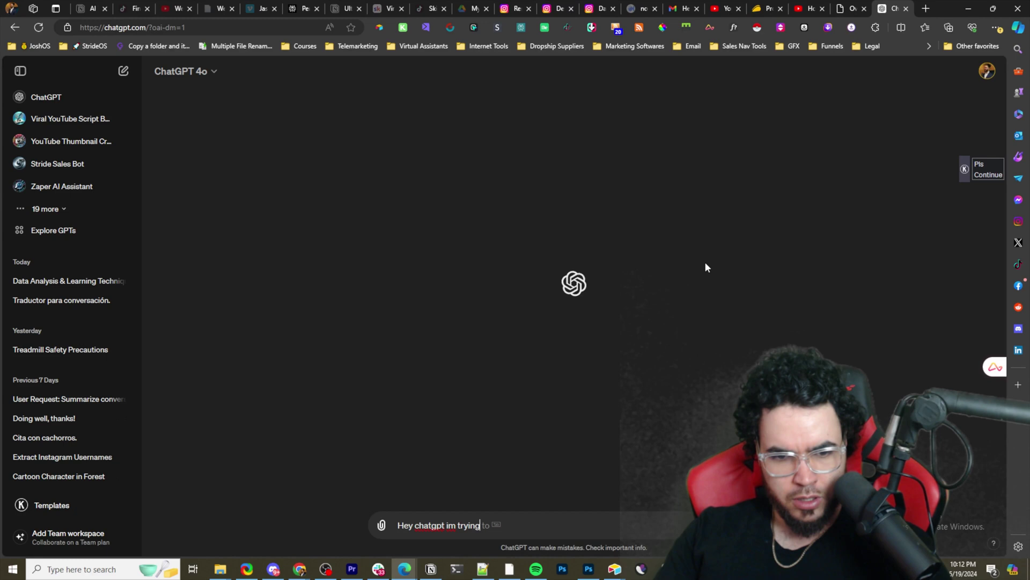
type(" to test the new model")
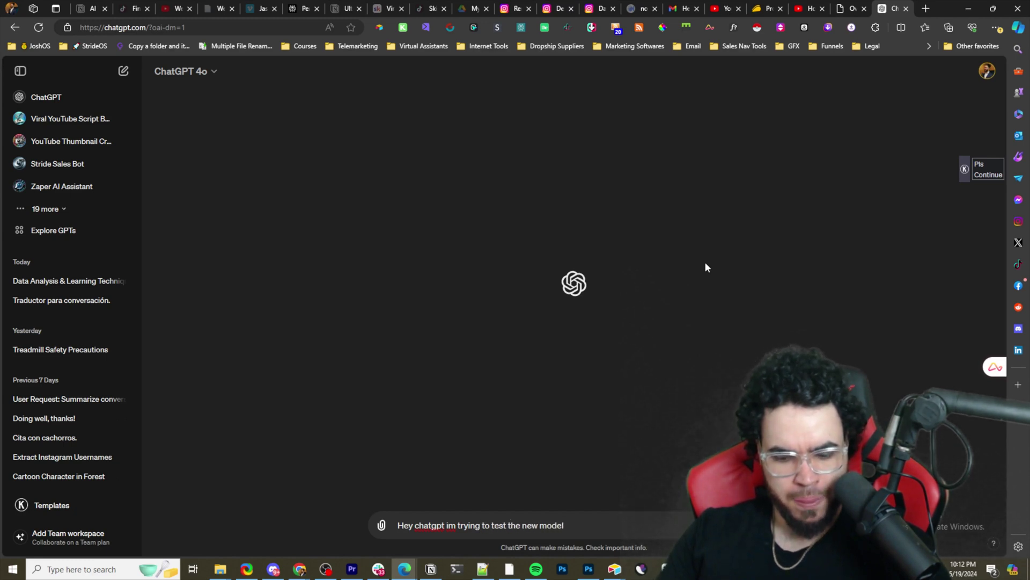
type(" - please")
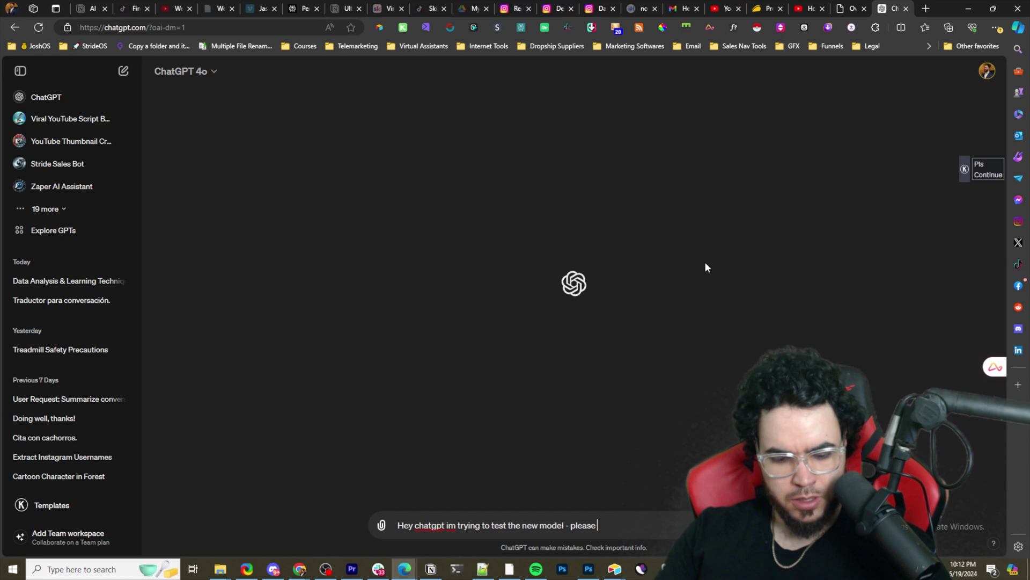
type(" give me some good que")
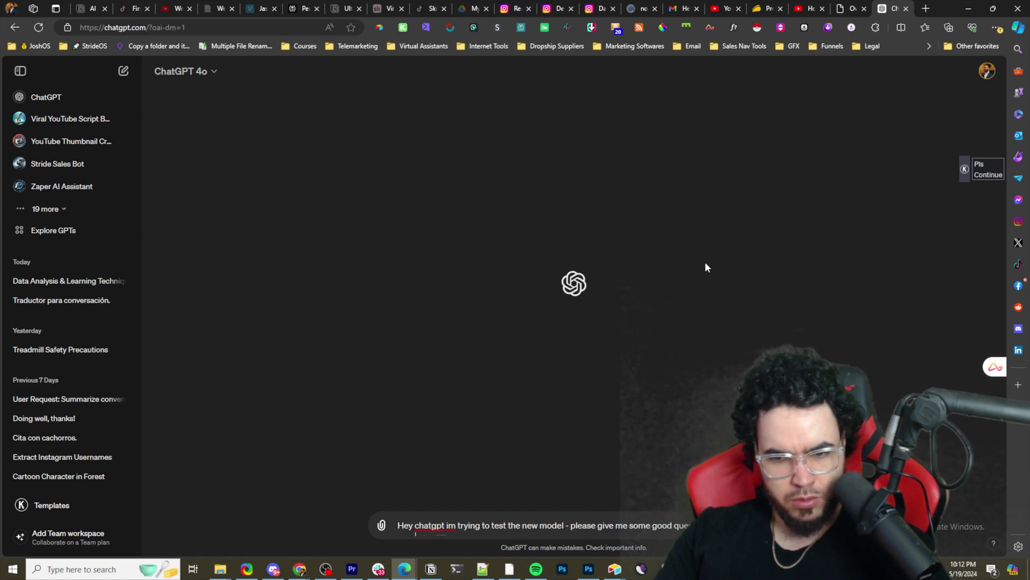
type("st scenair")
type("os tp")
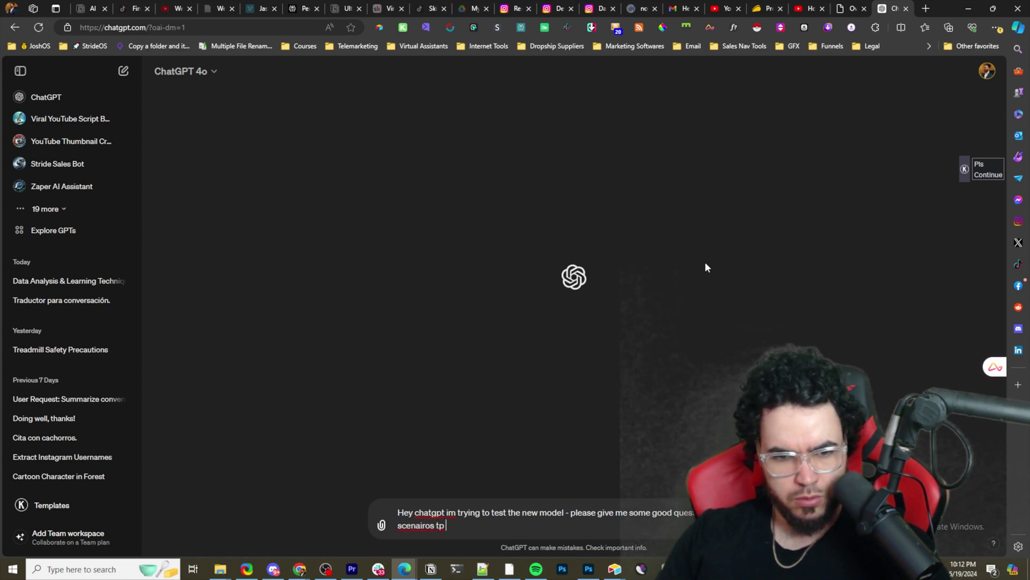
right_click(430, 521)
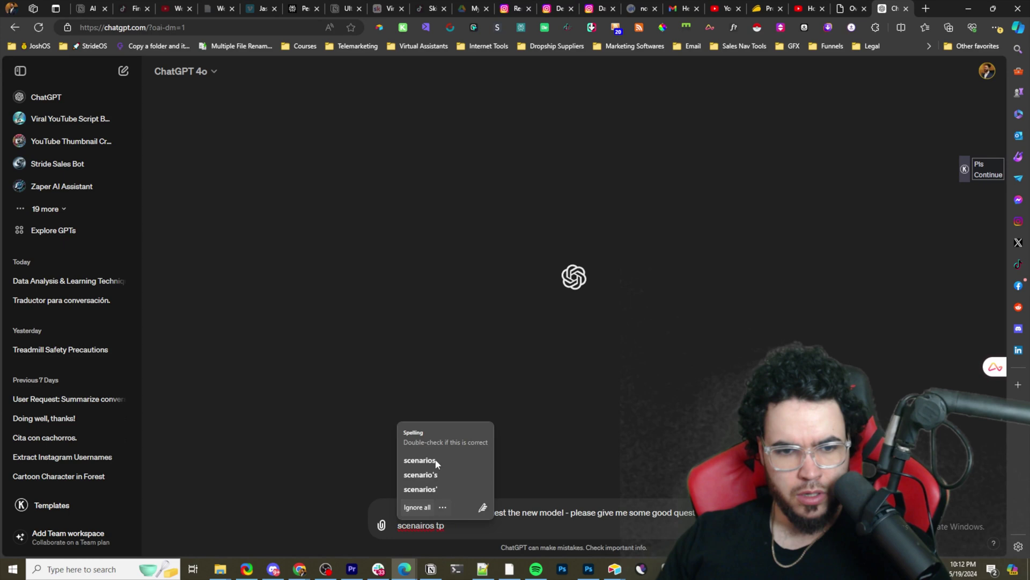
left_click(425, 462)
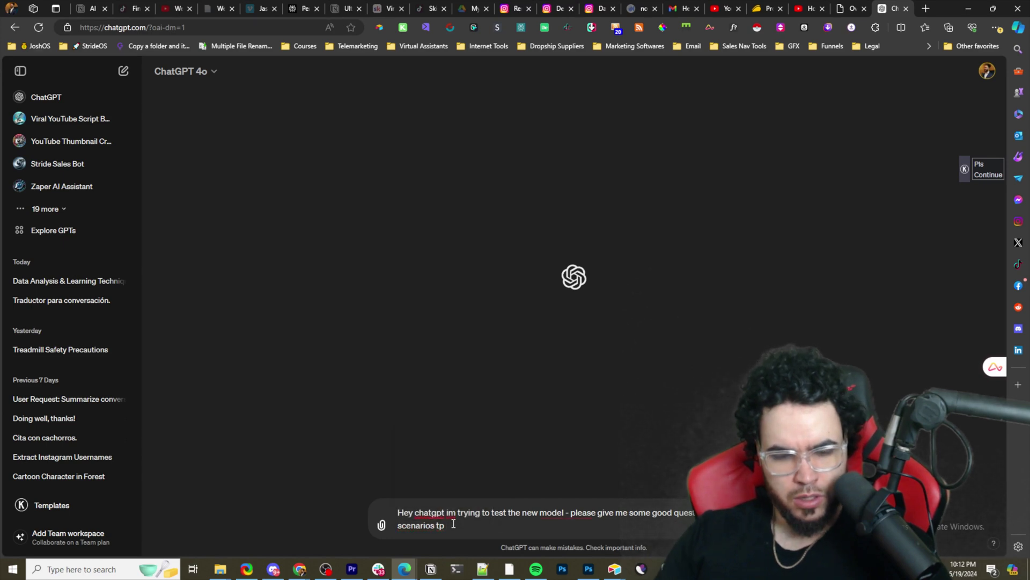
key("BackSpace")
type("o ask ")
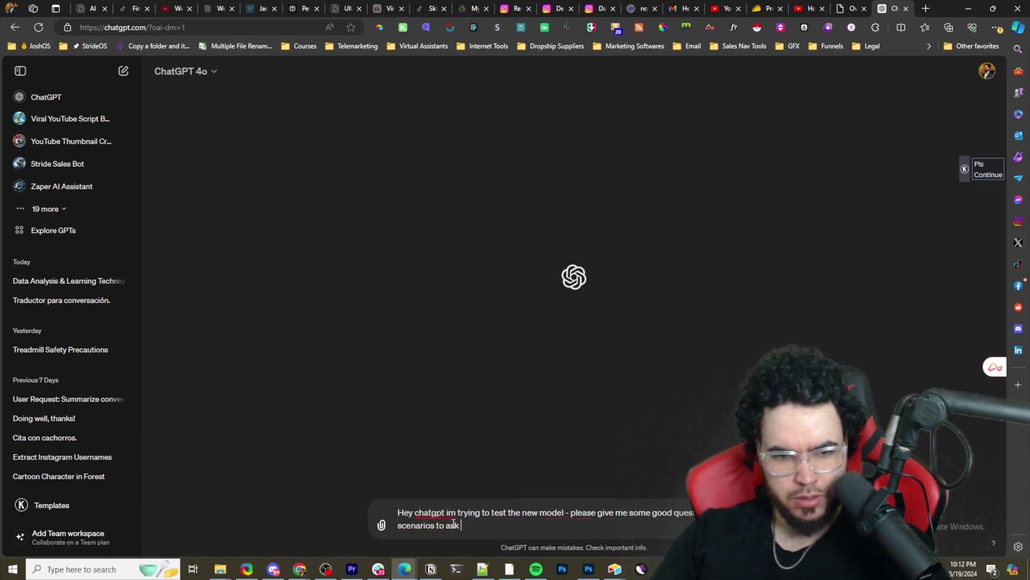
type("trh")
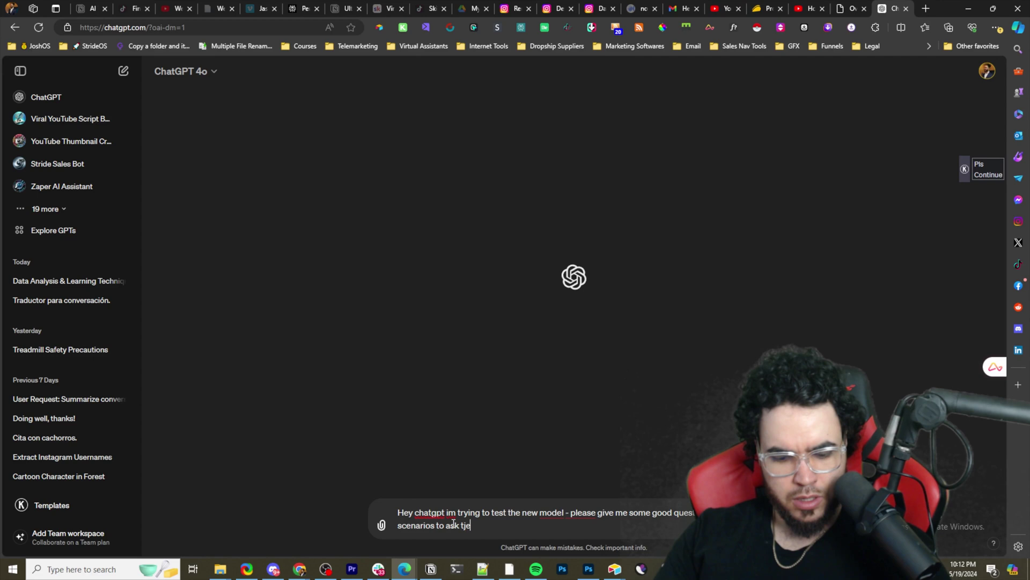
type("AI")
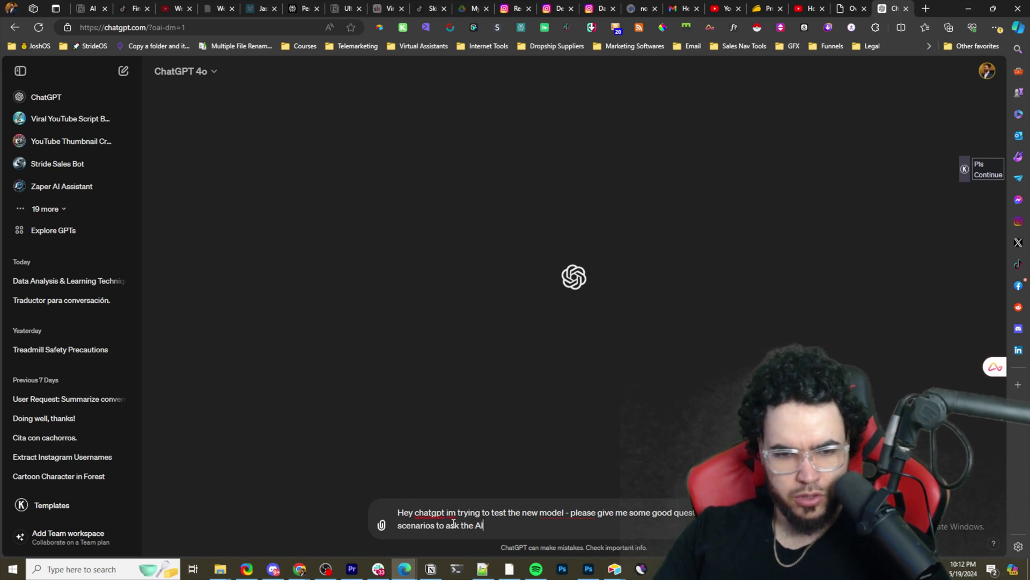
key("Return")
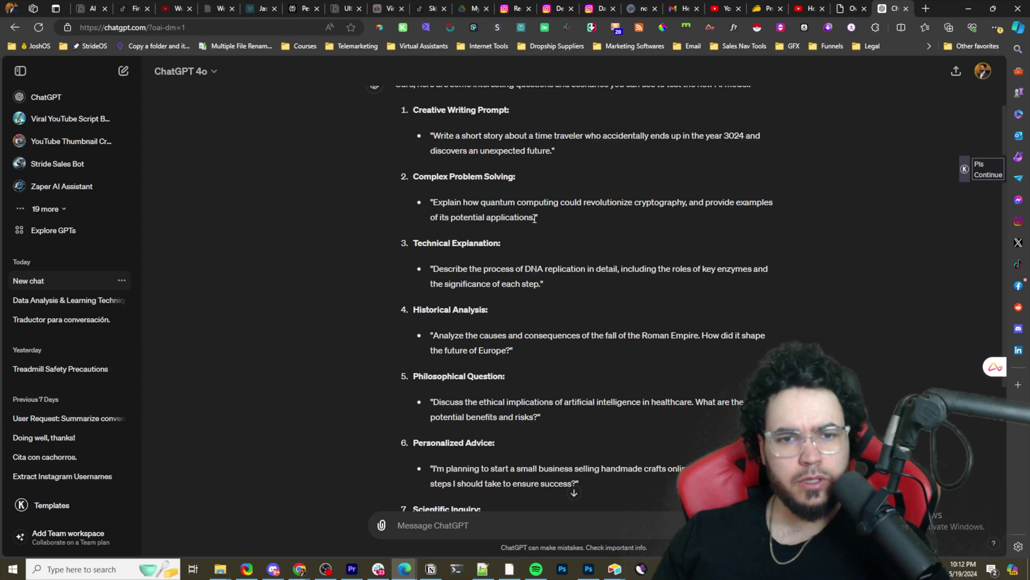
- Copy the time-traveler short story prompt from the list and send it as a new message
left_click_drag(534, 218, 433, 201)
right_click(527, 141)
left_click(553, 151)
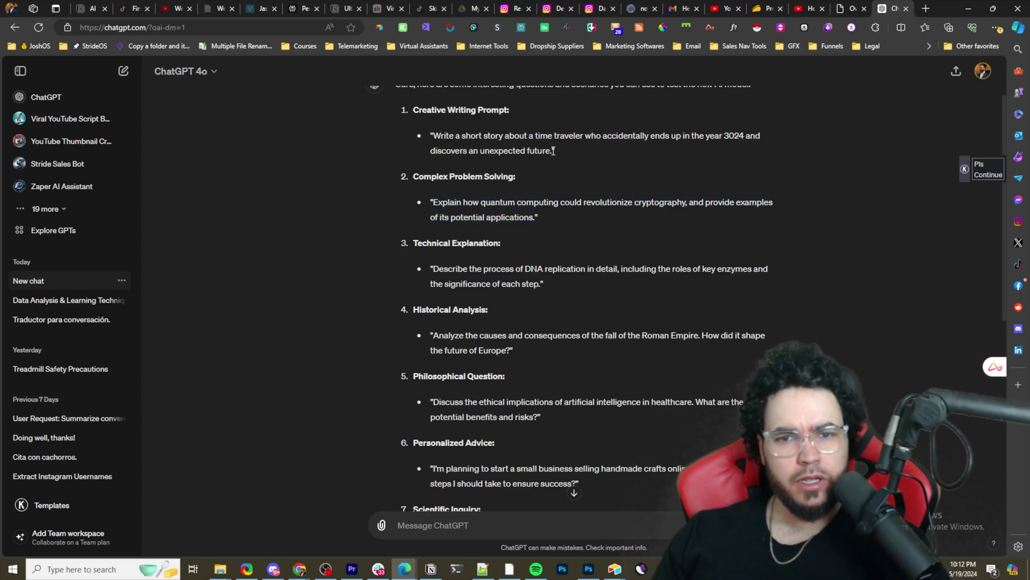
left_click_drag(553, 151, 431, 136)
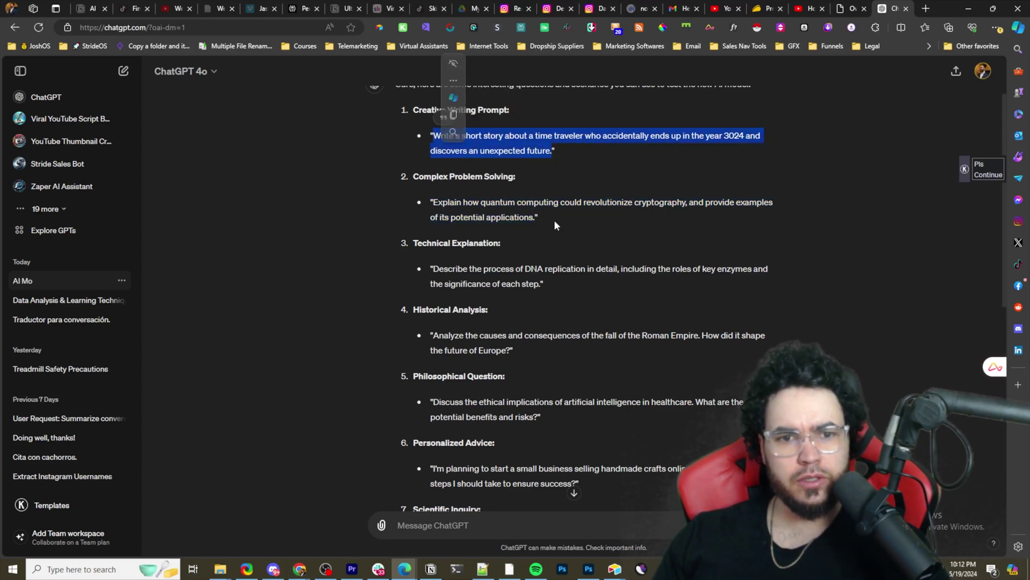
key("ctrl+c")
left_click(408, 524)
key("ctrl+v")
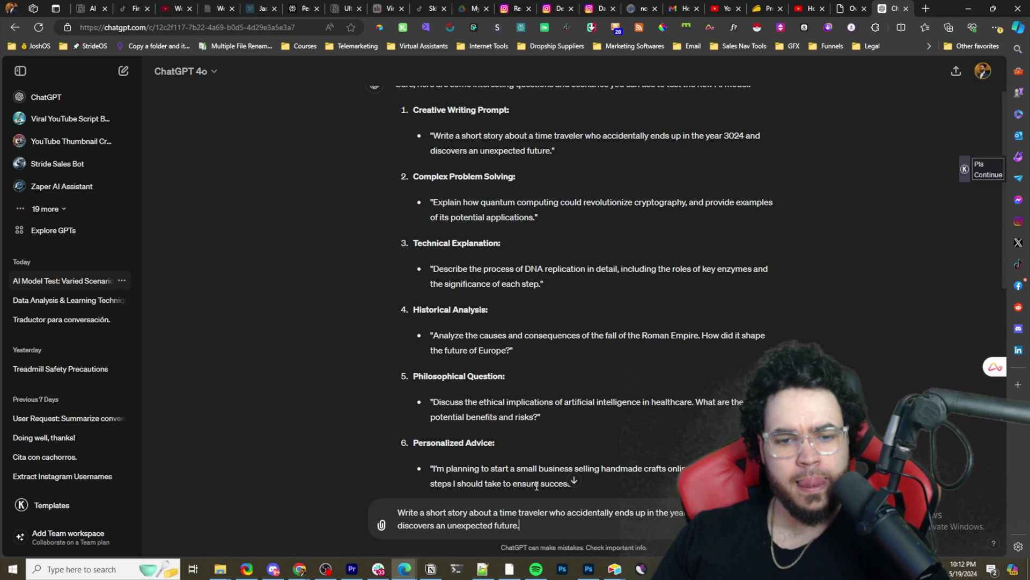
key("Return")
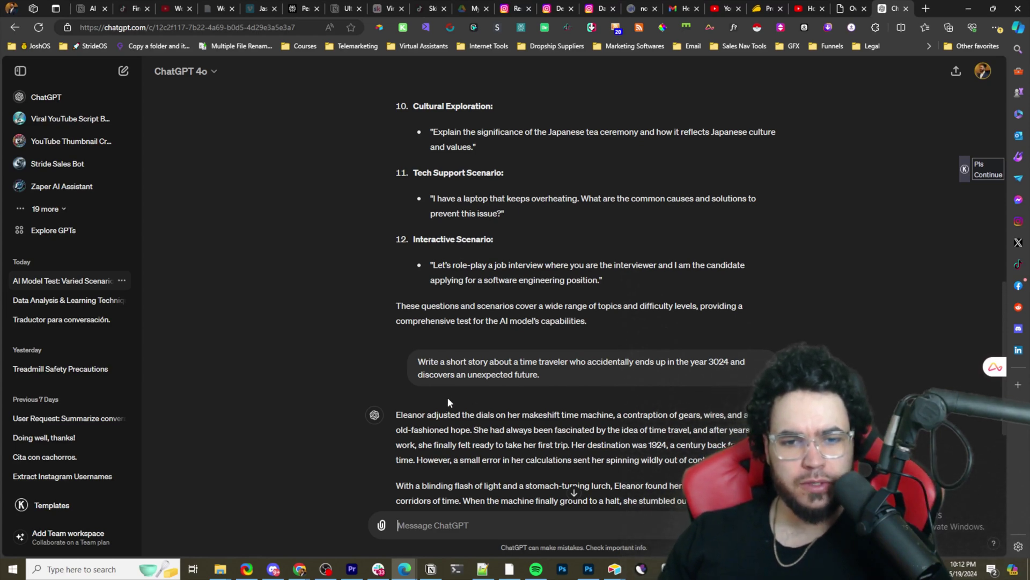
scroll(376, 424, "down", 3)
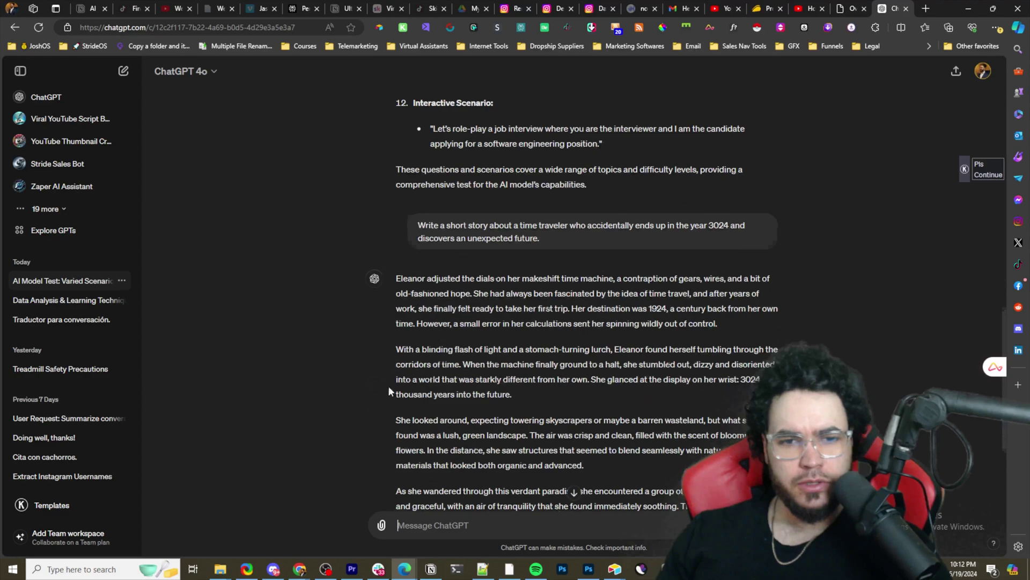
scroll(388, 388, "down", 1)
scroll(445, 220, "down", 1)
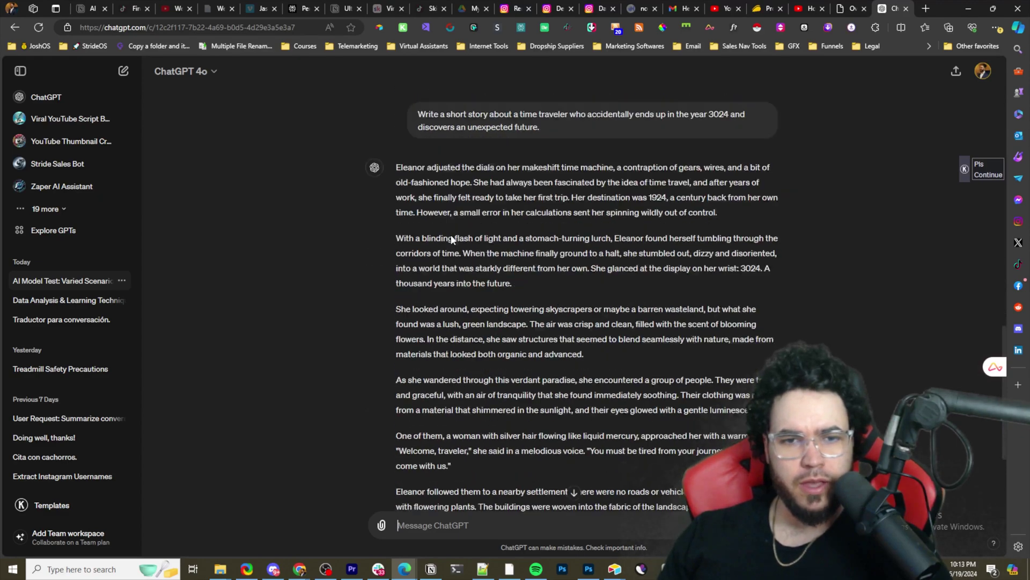
scroll(428, 201, "down", 4)
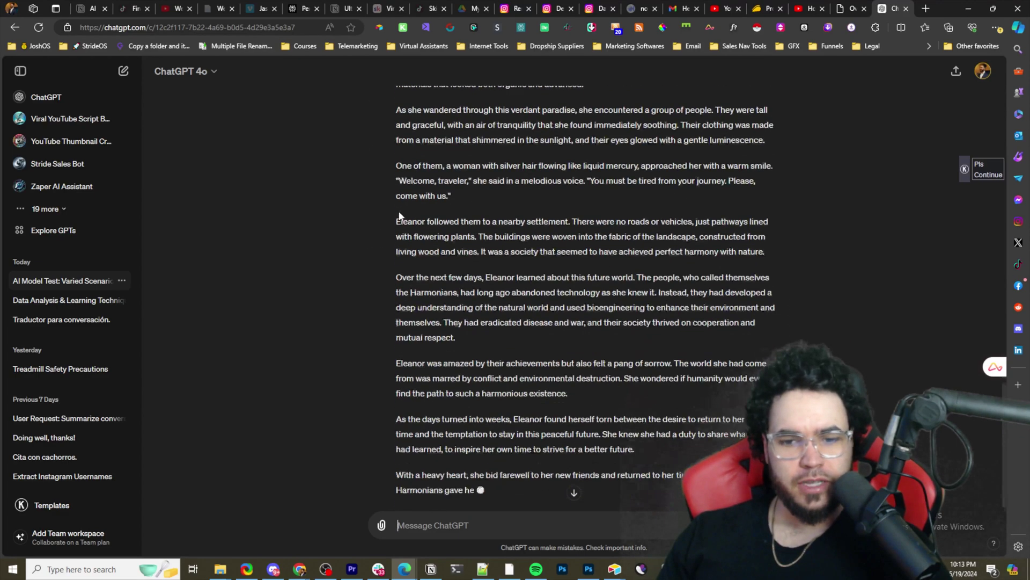
scroll(401, 217, "up", 2)
scroll(401, 215, "up", 3)
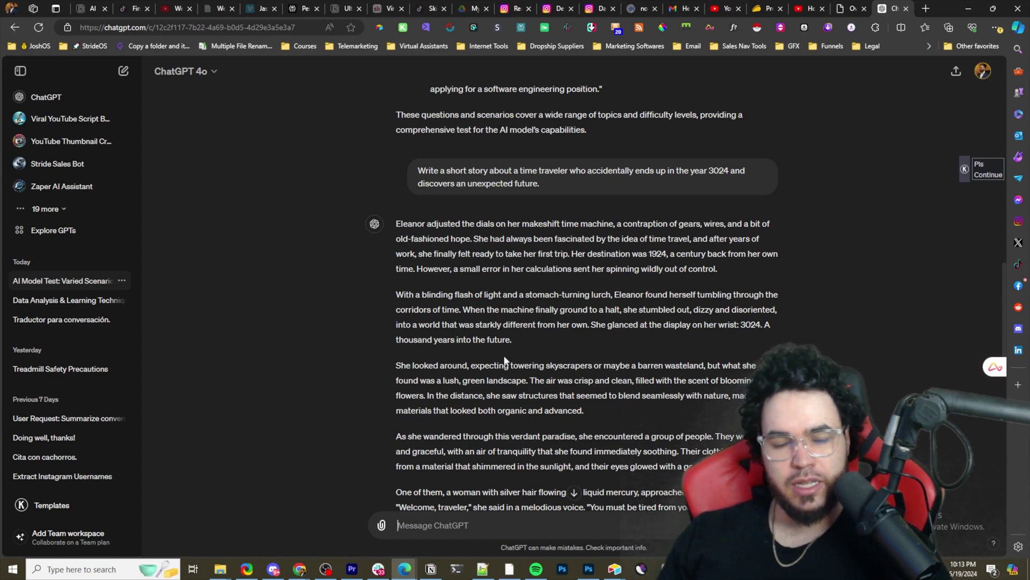
scroll(554, 370, "up", 4)
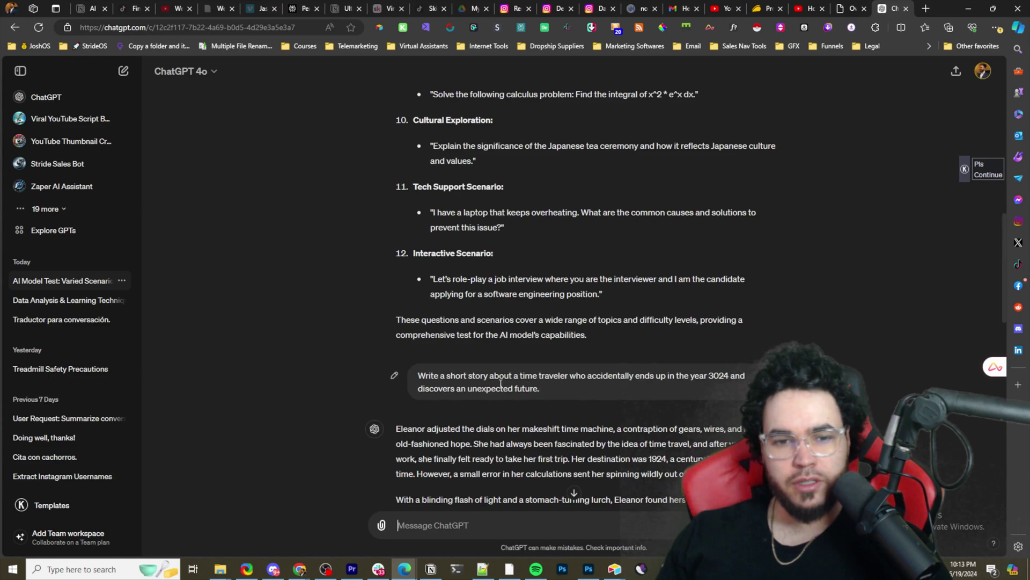
scroll(499, 364, "down", 6)
scroll(499, 364, "down", 8)
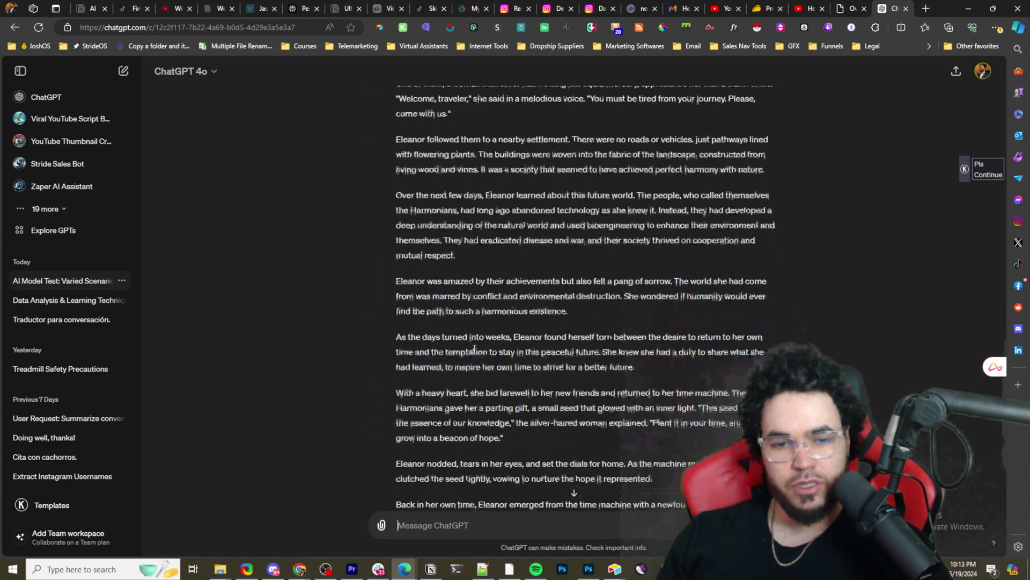
- Select item 5's AI-in-healthcare ethics prompt, then switch to the OpenAI platform docs tab
scroll(494, 357, "down", 1)
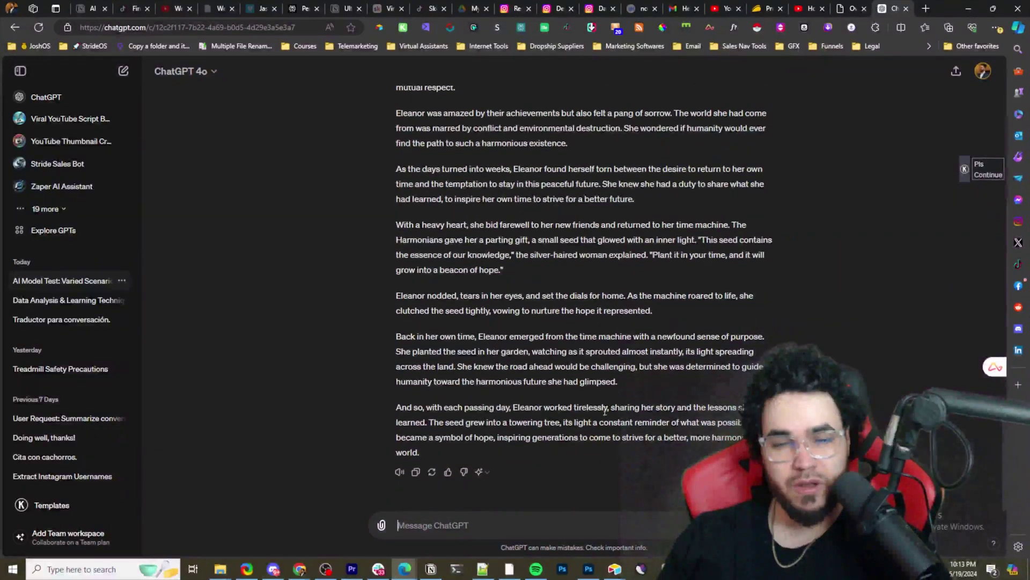
scroll(475, 384, "up", 18)
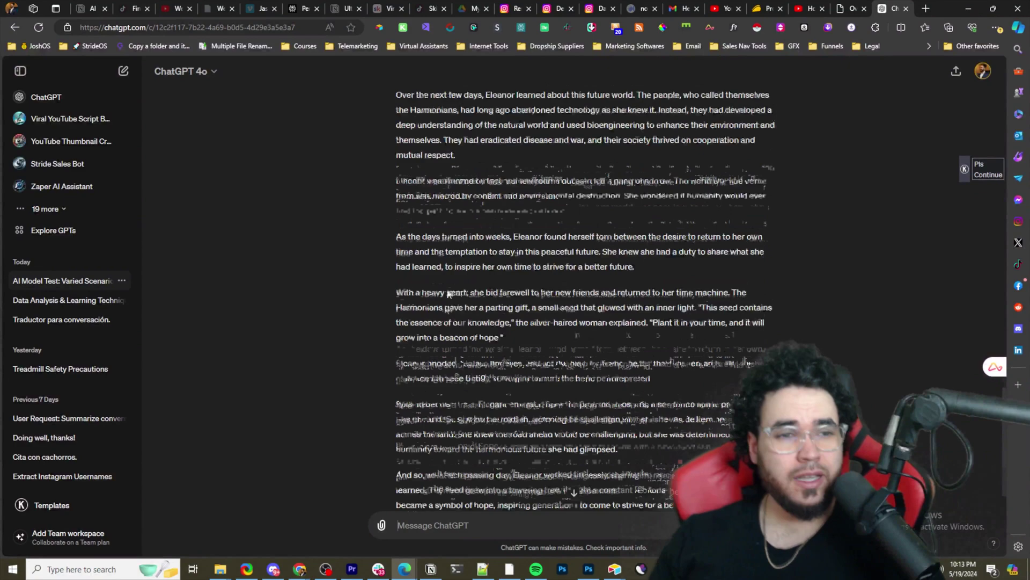
scroll(639, 274, "up", 5)
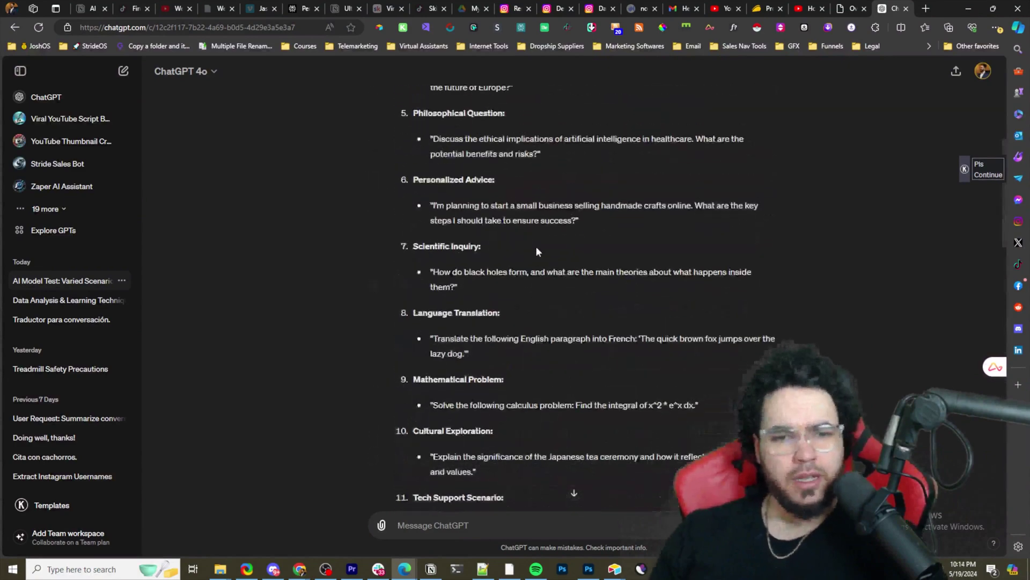
scroll(537, 251, "up", 1)
scroll(467, 249, "up", 1)
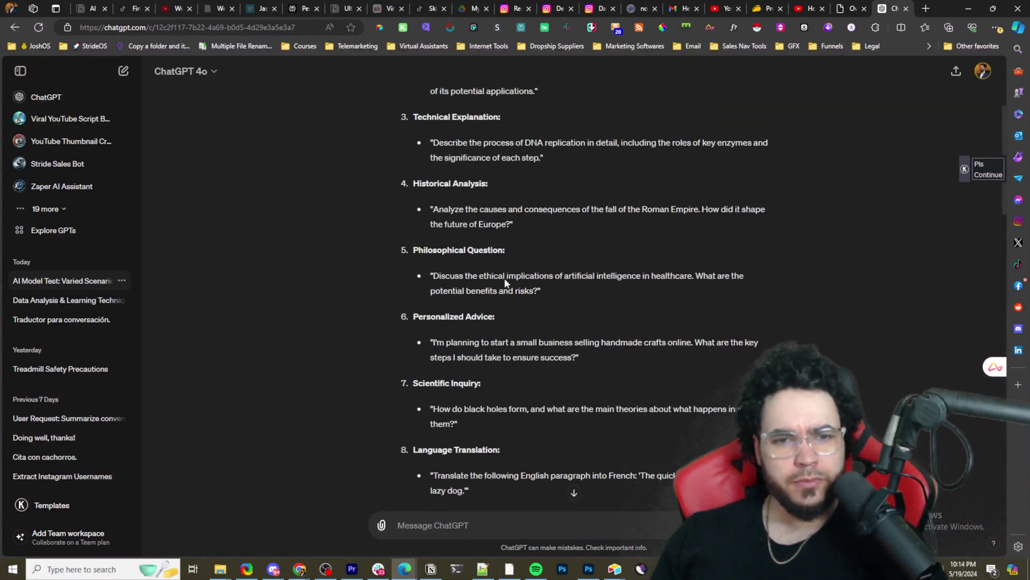
left_click_drag(536, 287, 431, 275)
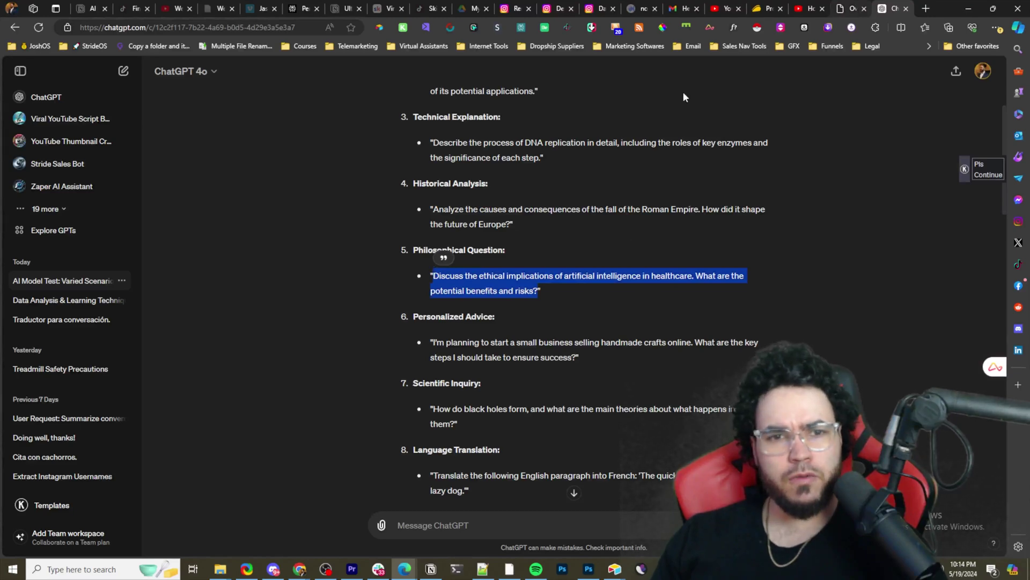
key("ctrl+shift+Tab")
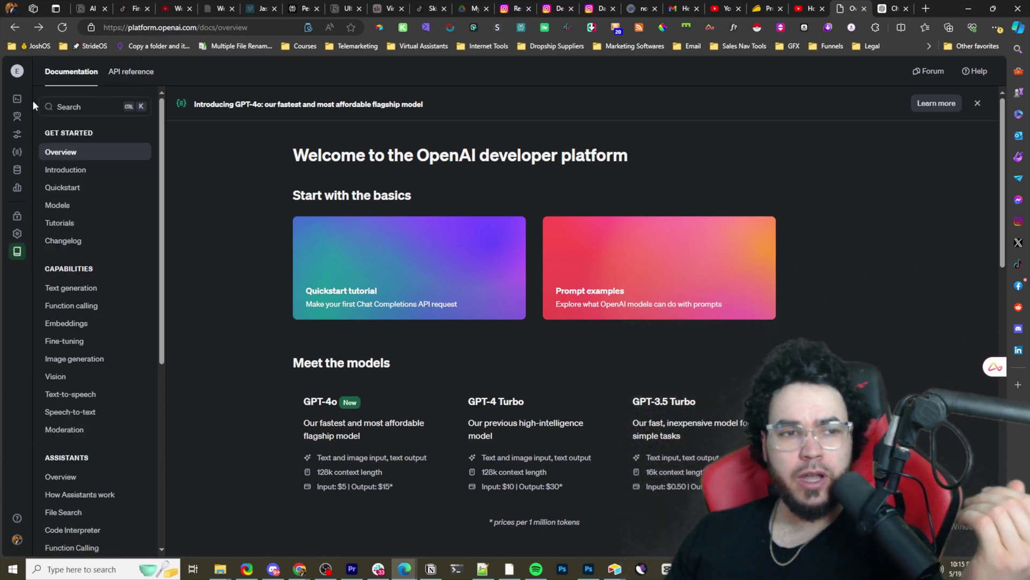
- Open the Playground chat page from the sidebar and show its model list with gpt-4o selected
mouse_move(18, 101)
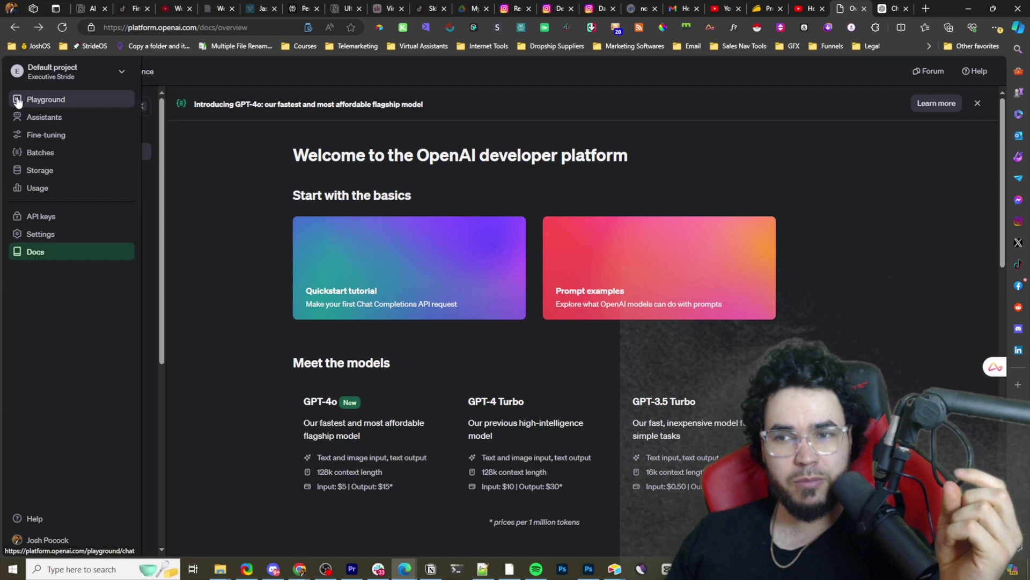
left_click(18, 101)
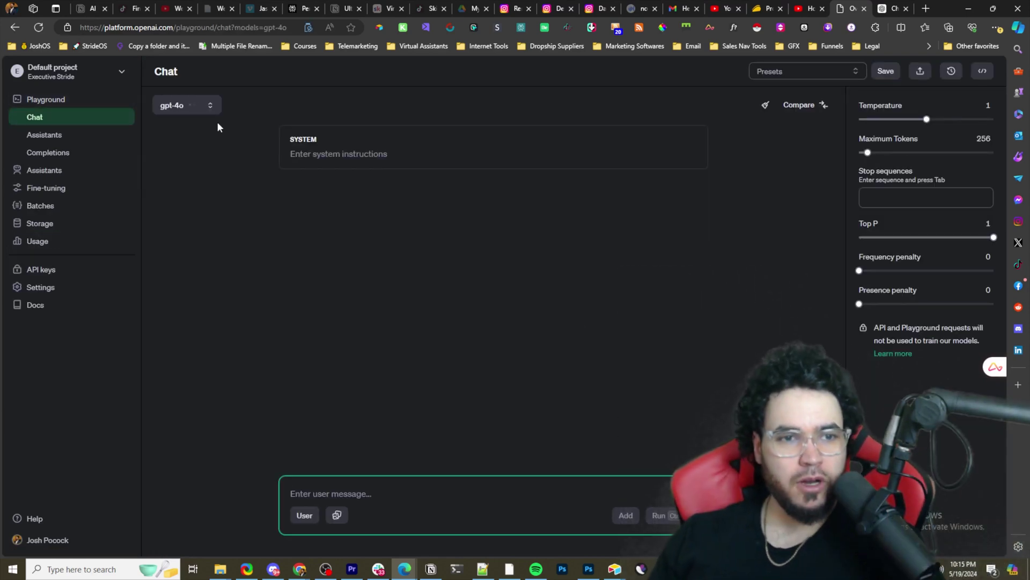
left_click(202, 105)
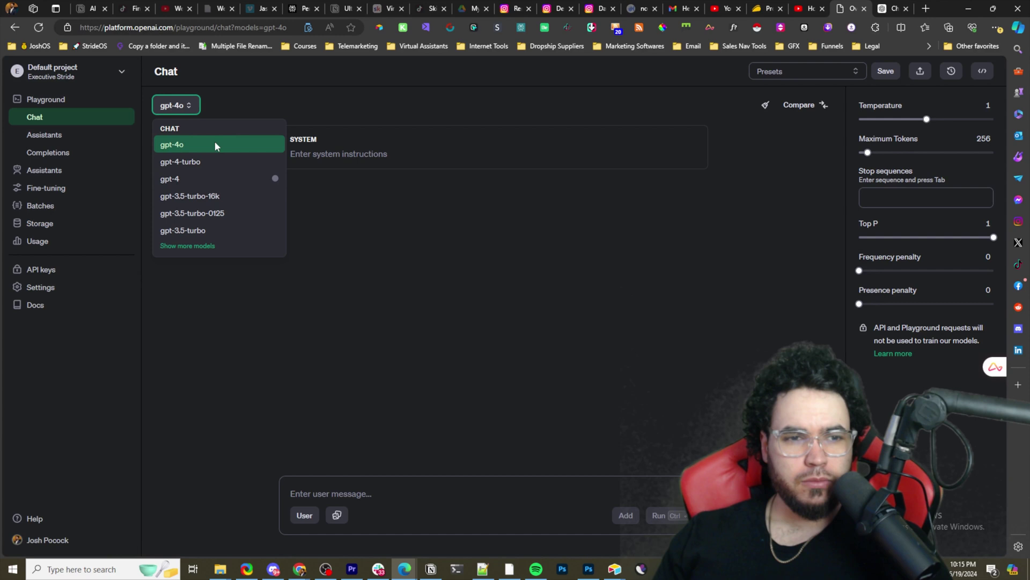
- Keep gpt-4o and set up a side-by-side comparison against gpt-4-turbo
left_click(170, 146)
left_click(799, 106)
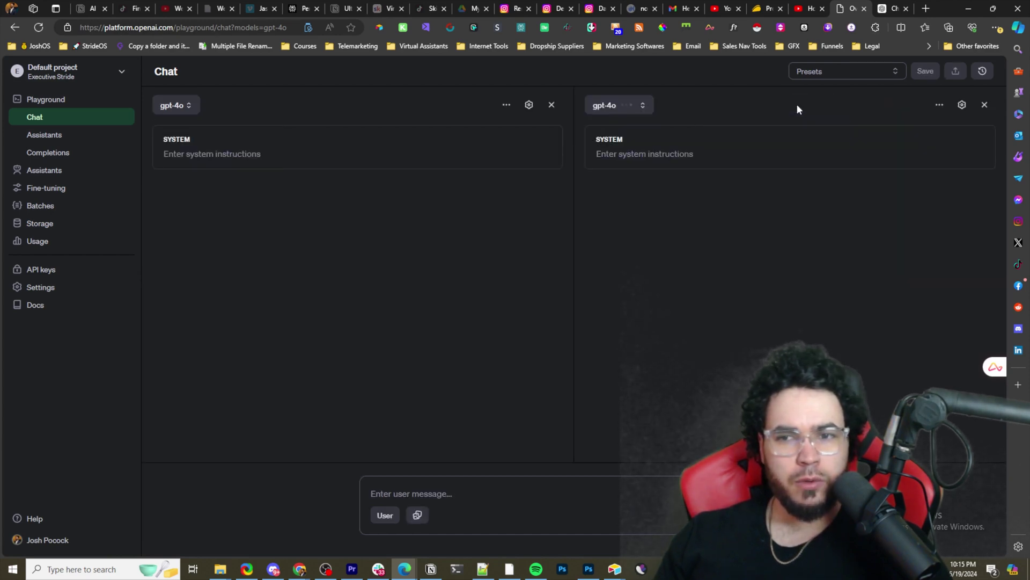
left_click(614, 108)
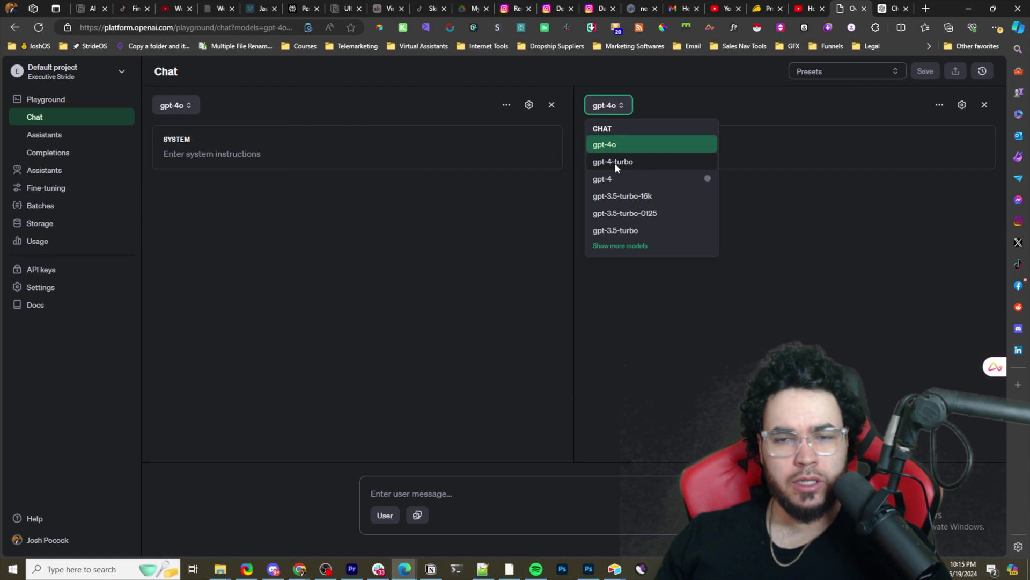
left_click(614, 163)
- Paste the healthcare ethics prompt as the shared user message and run it on both models
left_click(347, 156)
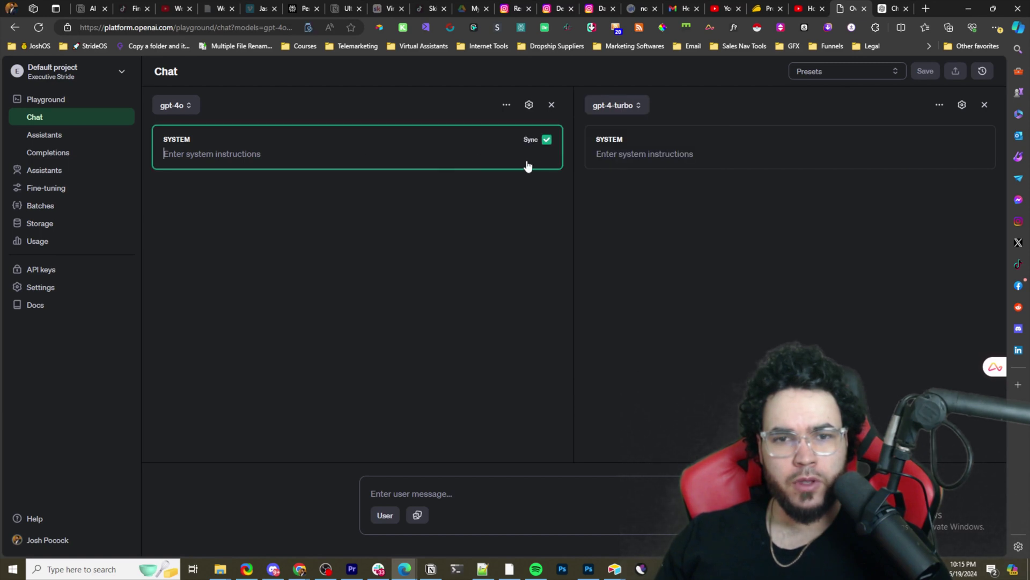
left_click(707, 150)
left_click(441, 496)
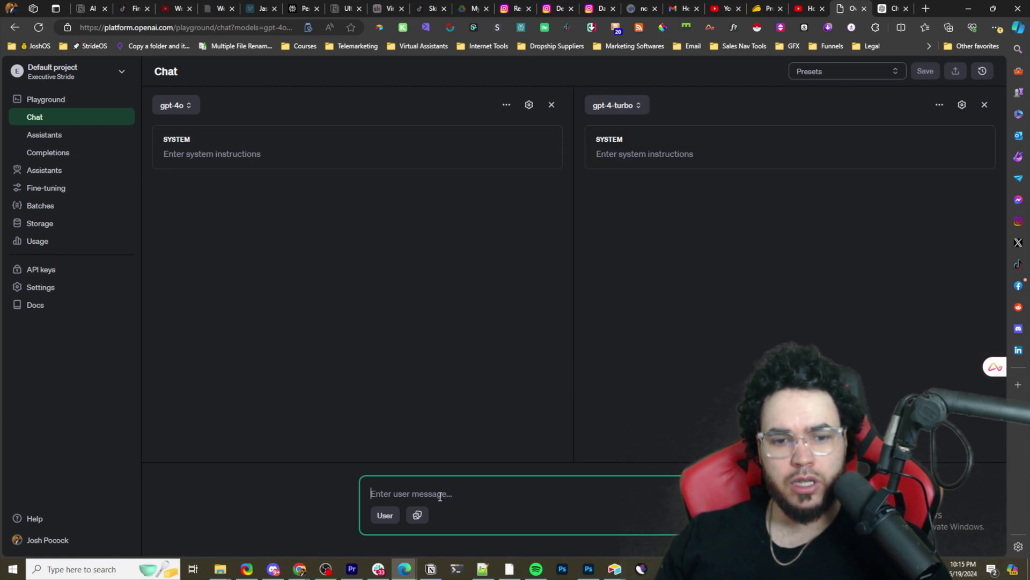
key("ctrl+v")
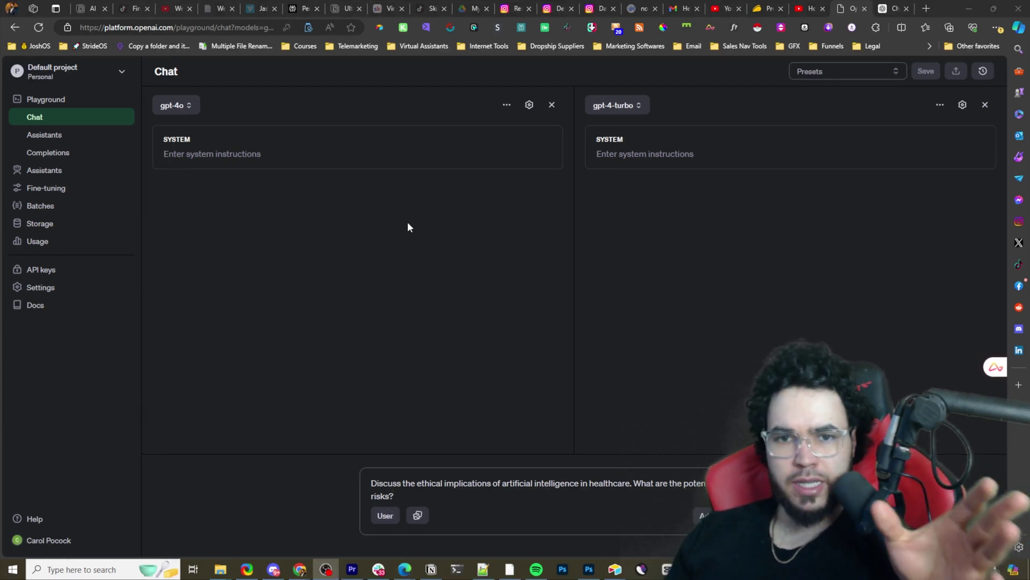
mouse_move(634, 149)
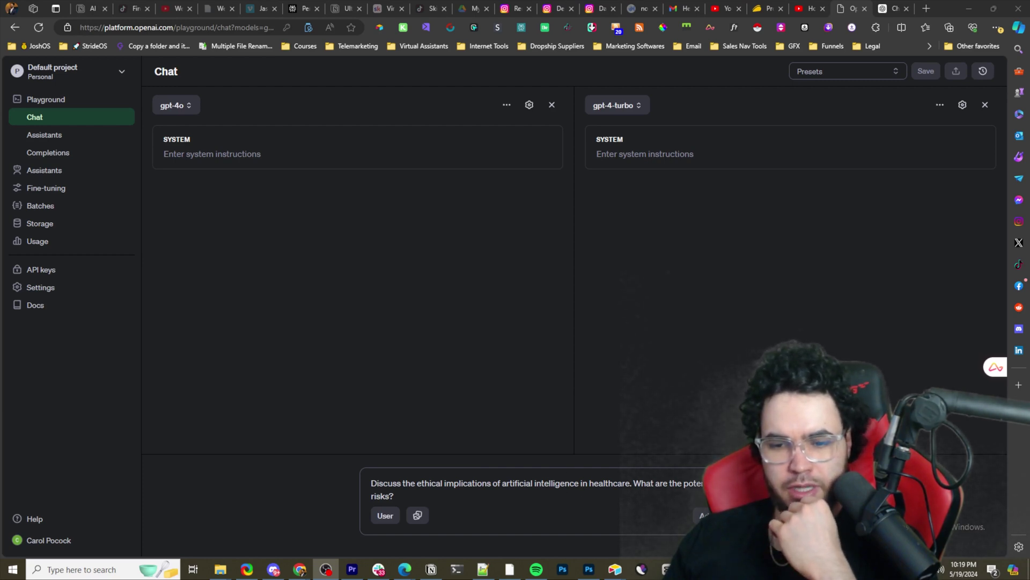
key("ctrl+Return")
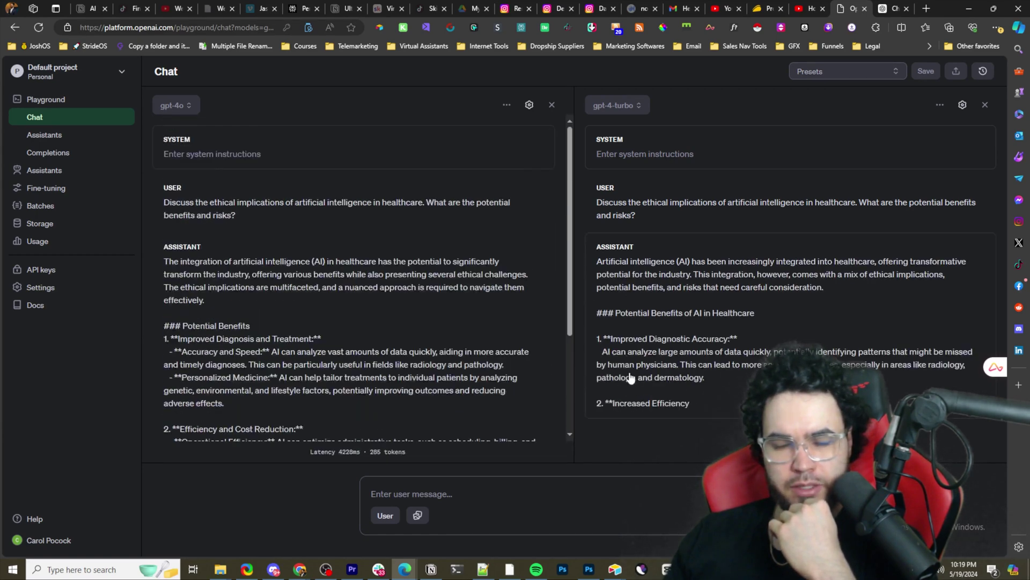
scroll(541, 379, "down", 3)
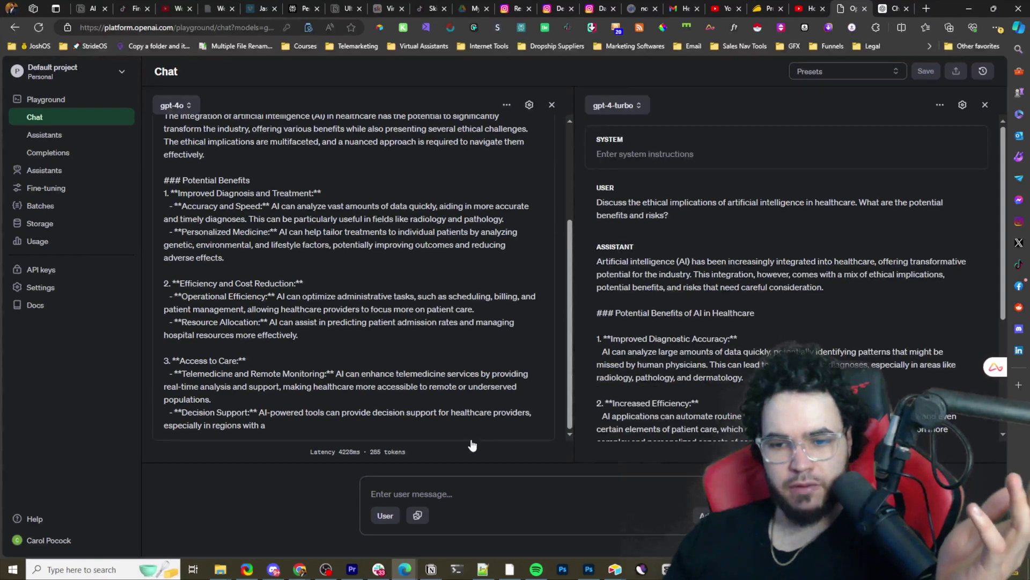
left_click_drag(341, 455, 359, 454)
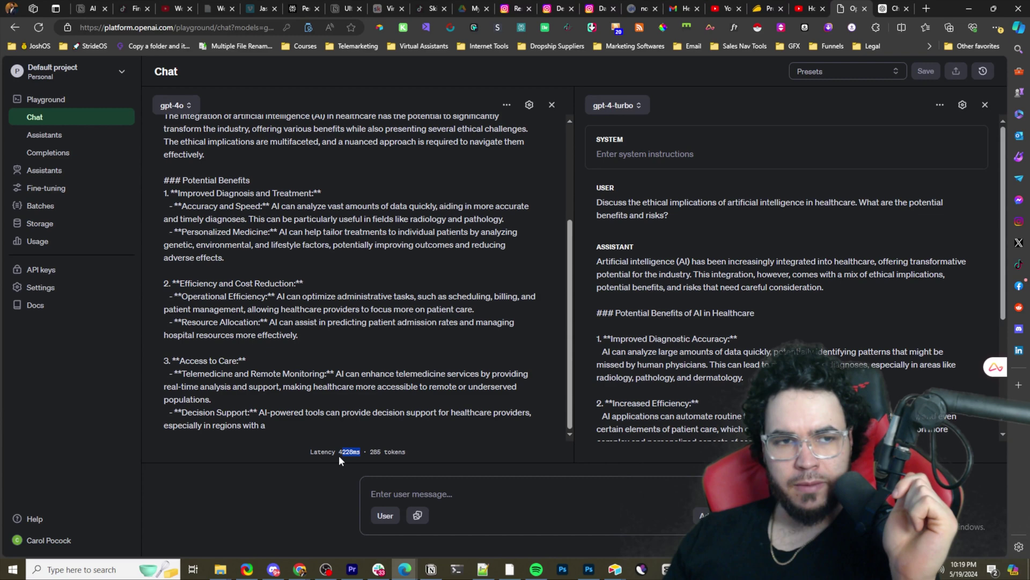
scroll(333, 380, "up", 3)
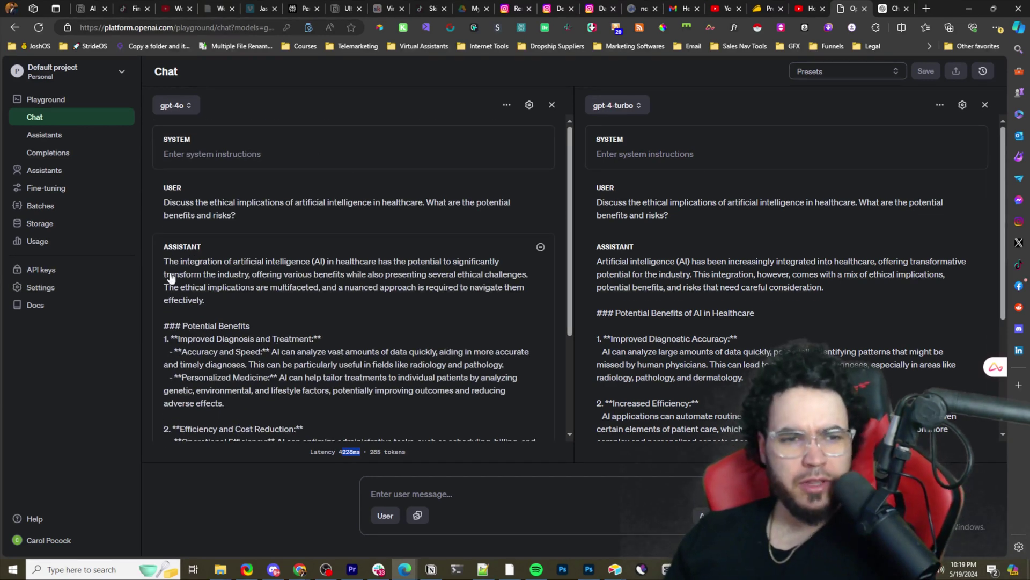
scroll(154, 289, "down", 1)
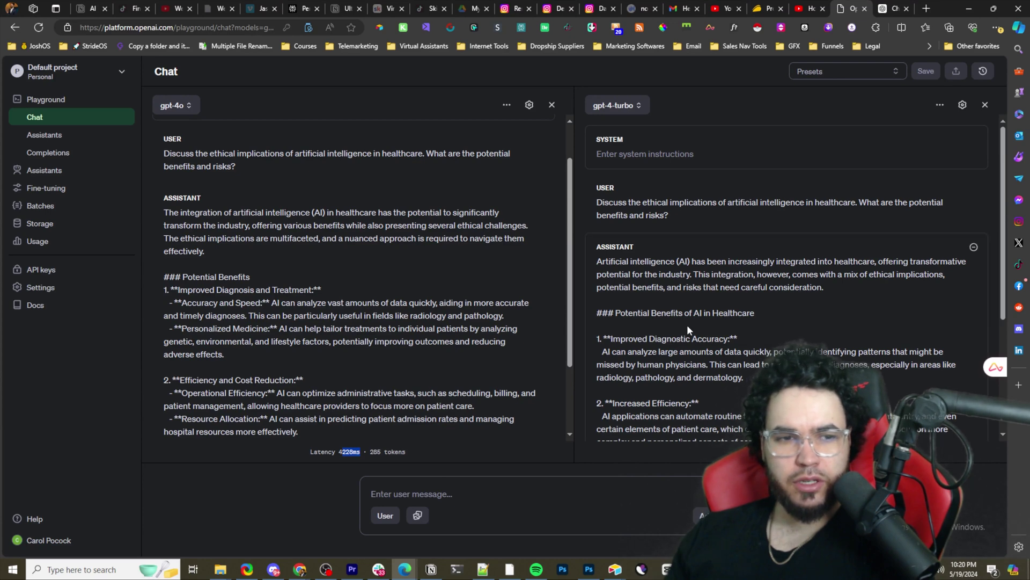
- Scroll the replies and highlight the Potential Benefits block of the gpt-4o answer
scroll(687, 324, "down", 1)
scroll(485, 316, "down", 1)
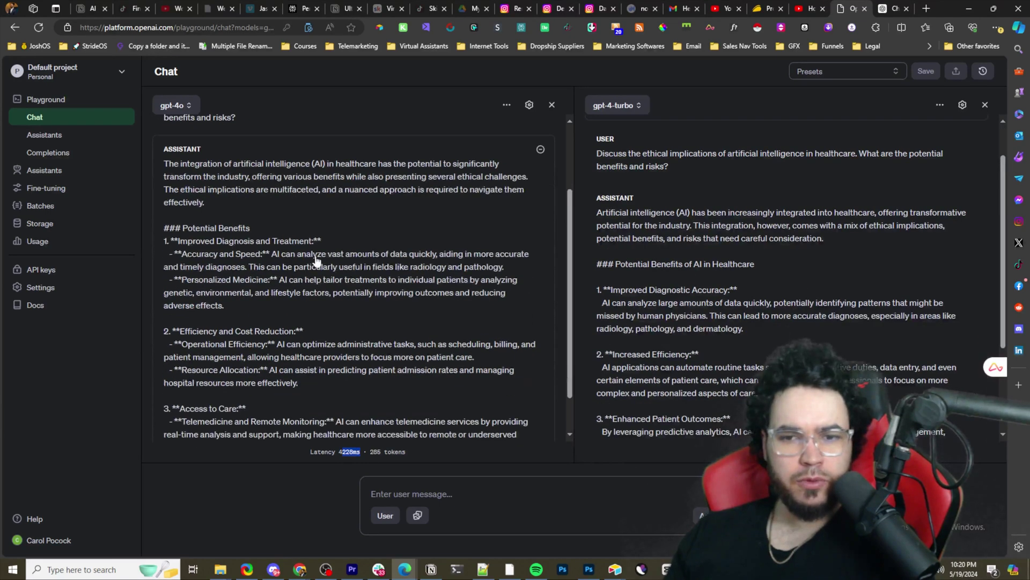
scroll(683, 300, "down", 1)
scroll(409, 283, "down", 1)
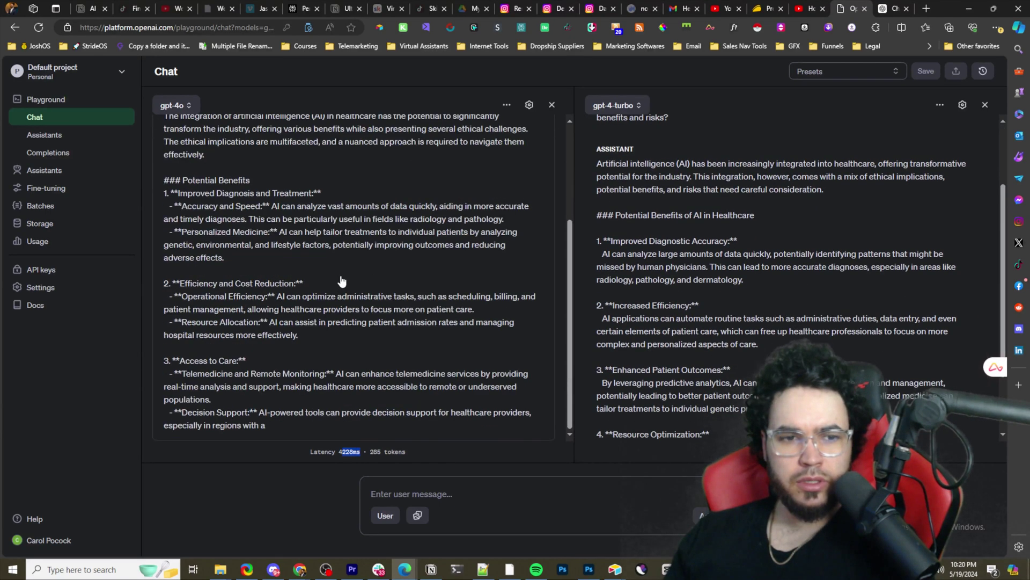
scroll(729, 306, "down", 1)
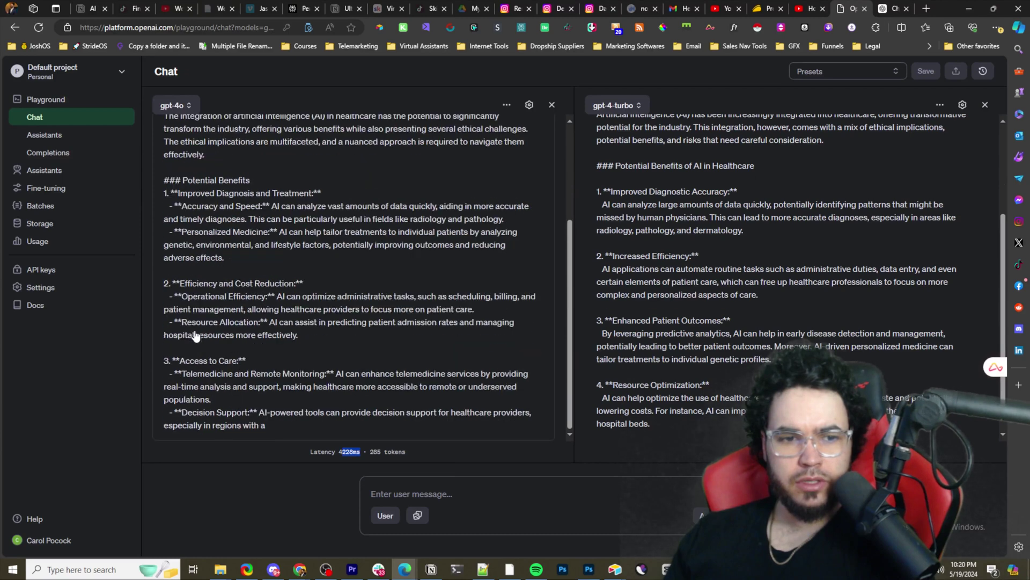
scroll(655, 338, "down", 1)
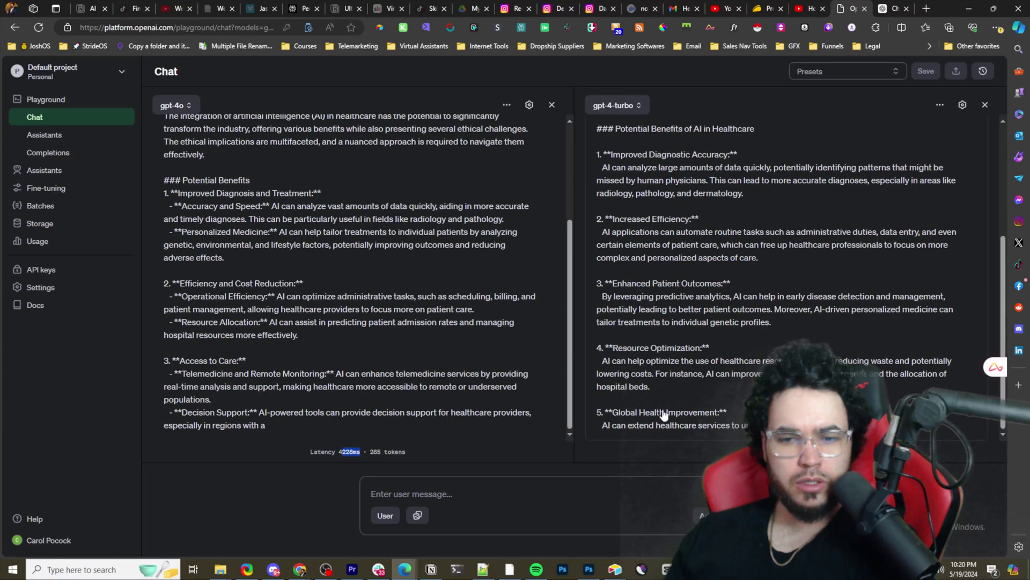
scroll(233, 386, "up", 1)
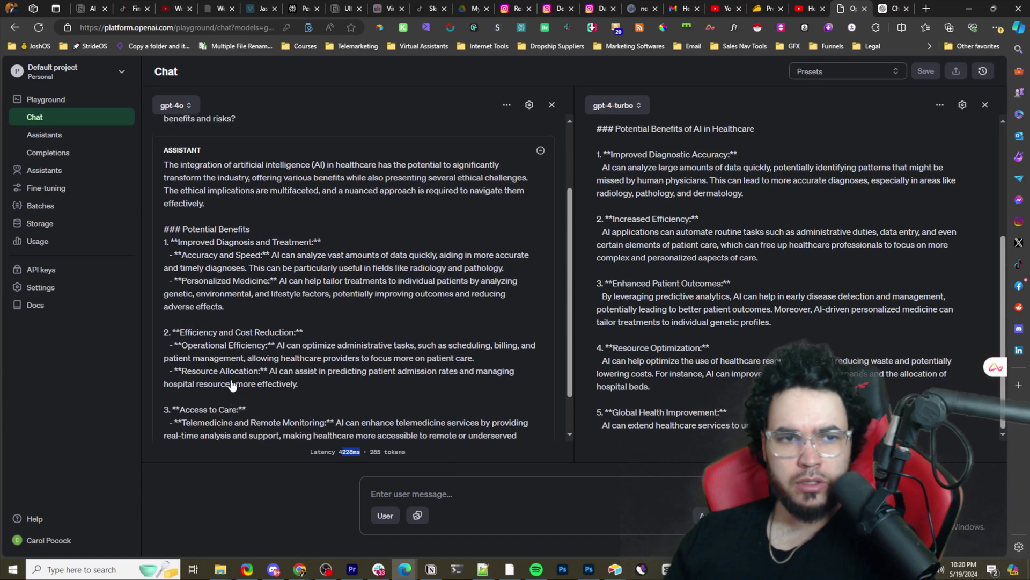
scroll(232, 385, "down", 1)
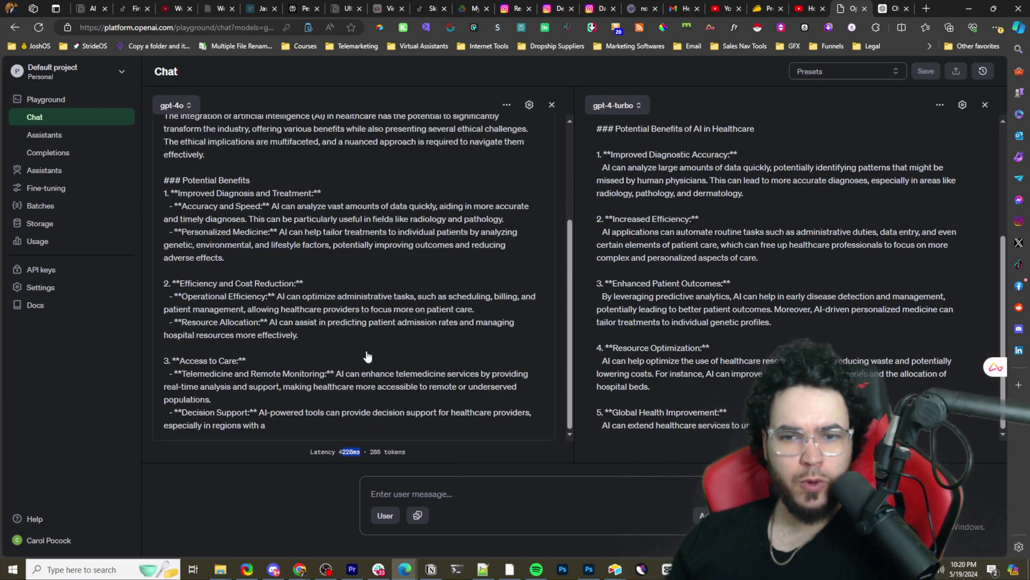
left_click_drag(205, 207, 375, 246)
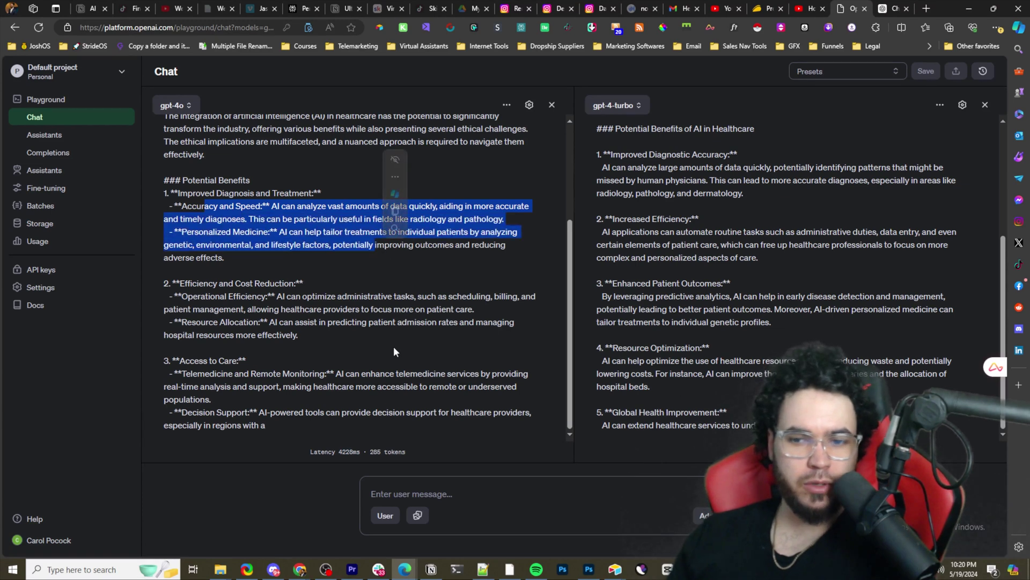
left_click(178, 189)
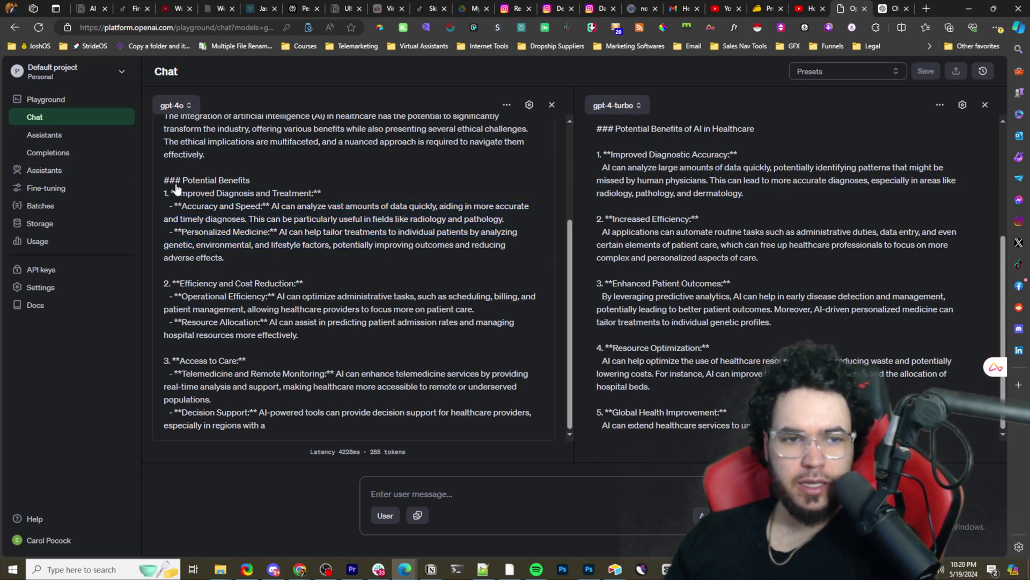
left_click_drag(176, 185, 257, 264)
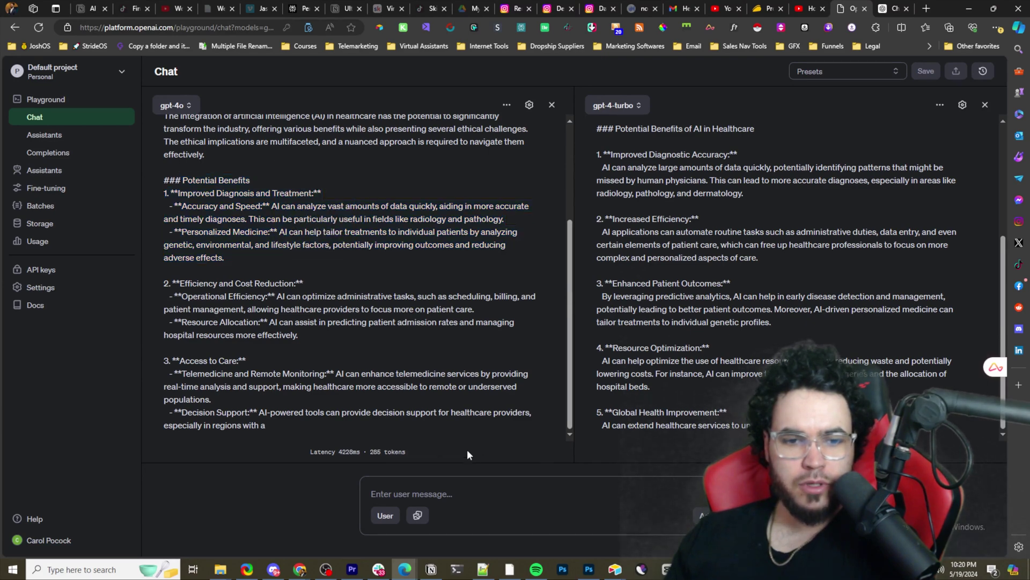
left_click_drag(389, 450, 365, 413)
- Select text such as 'help' in the gpt-4-turbo reply, then click into and out of its USER box
scroll(365, 413, "down", 1)
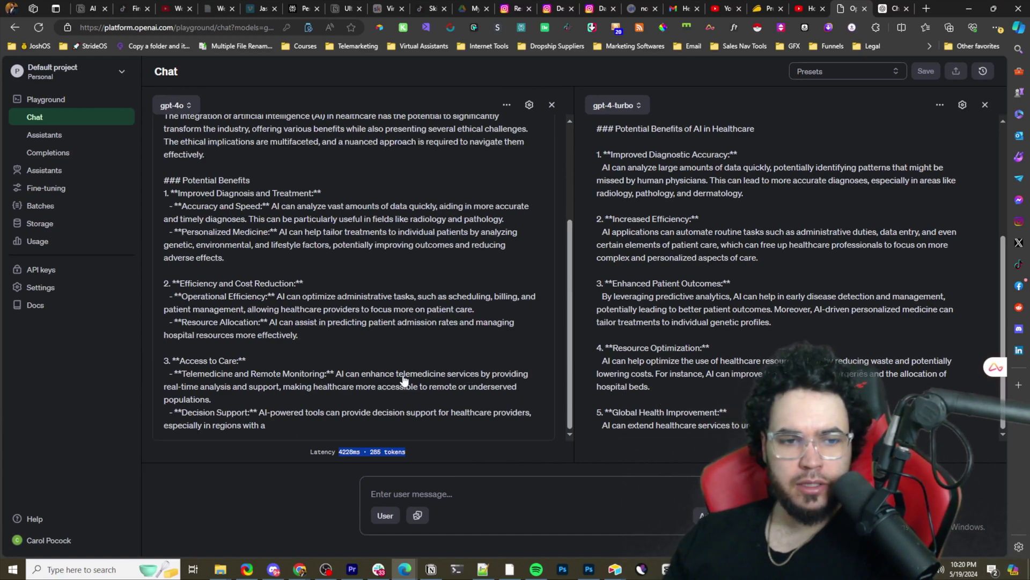
scroll(673, 364, "up", 3)
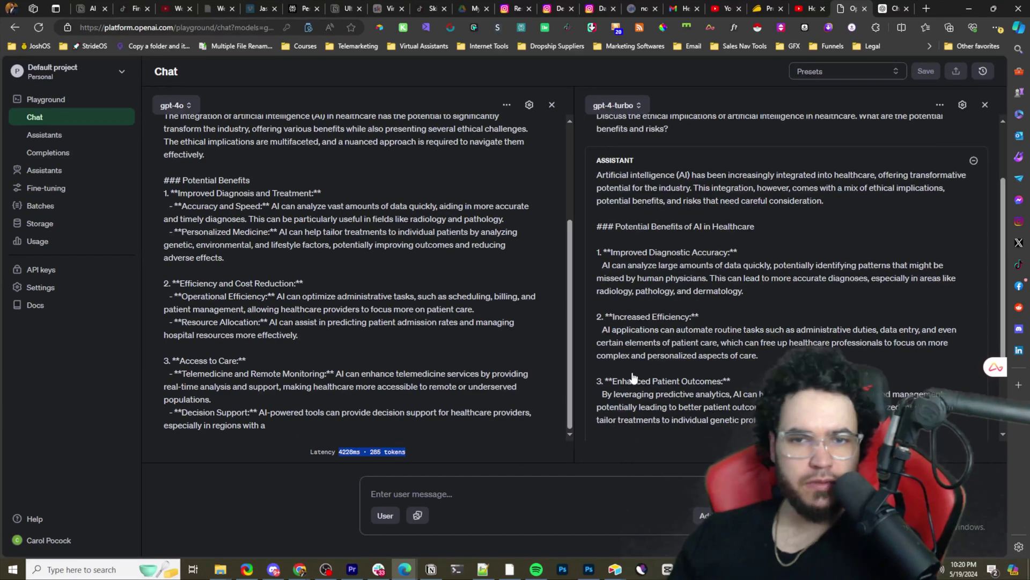
scroll(644, 376, "down", 3)
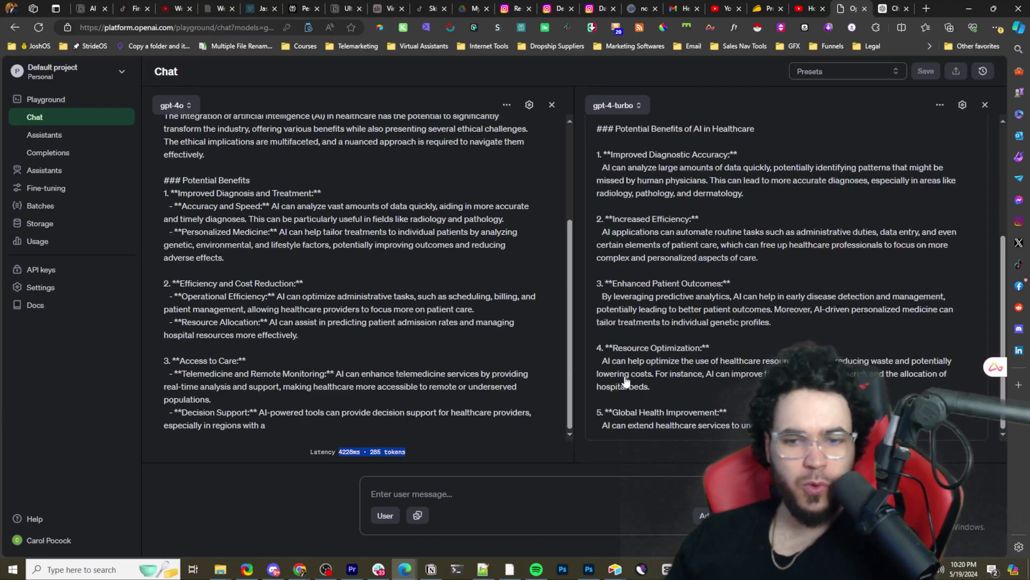
left_click_drag(673, 425, 600, 412)
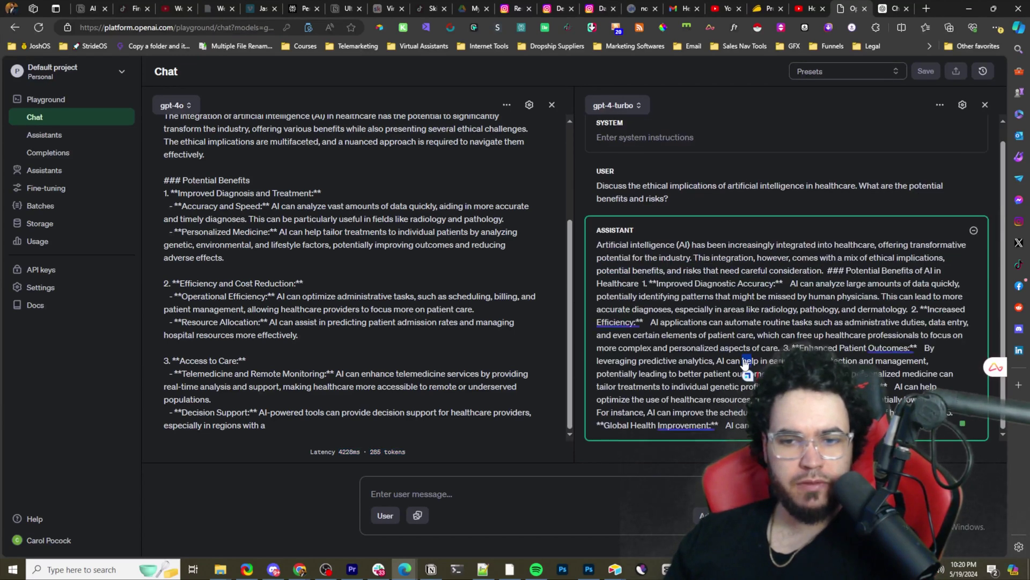
double_click(749, 360)
left_click(907, 186)
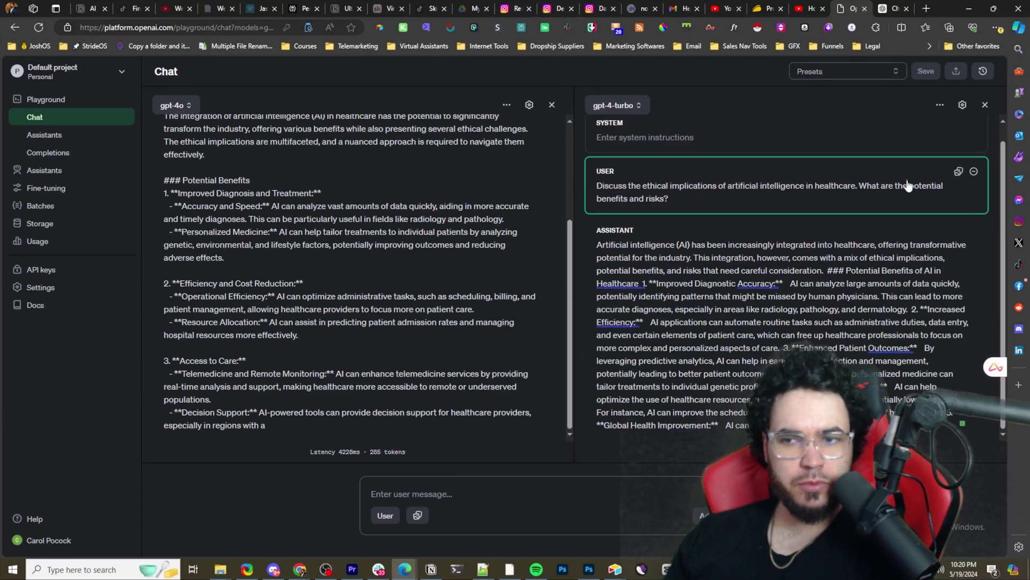
left_click(573, 181)
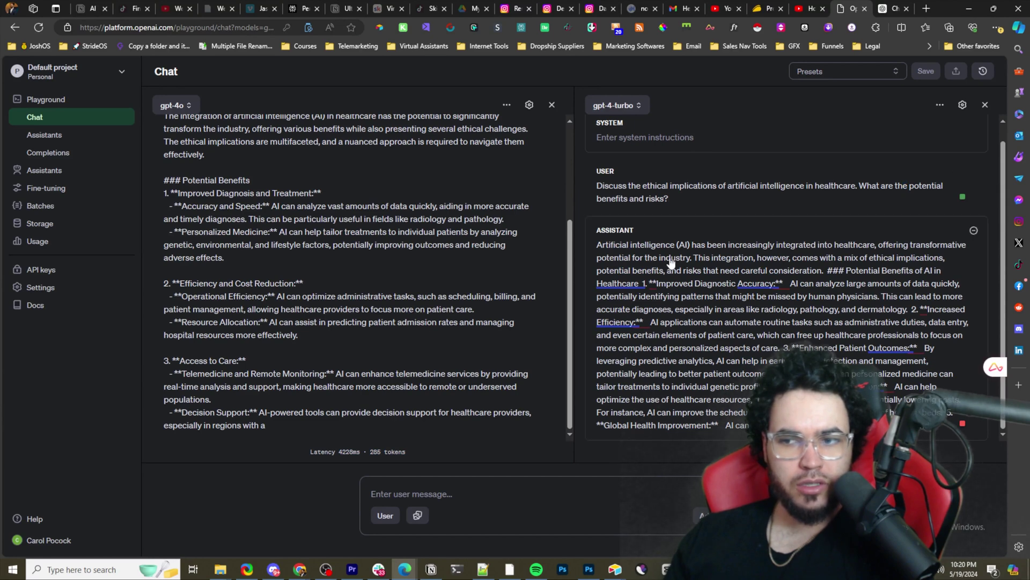
scroll(614, 263, "up", 1)
scroll(668, 267, "down", 1)
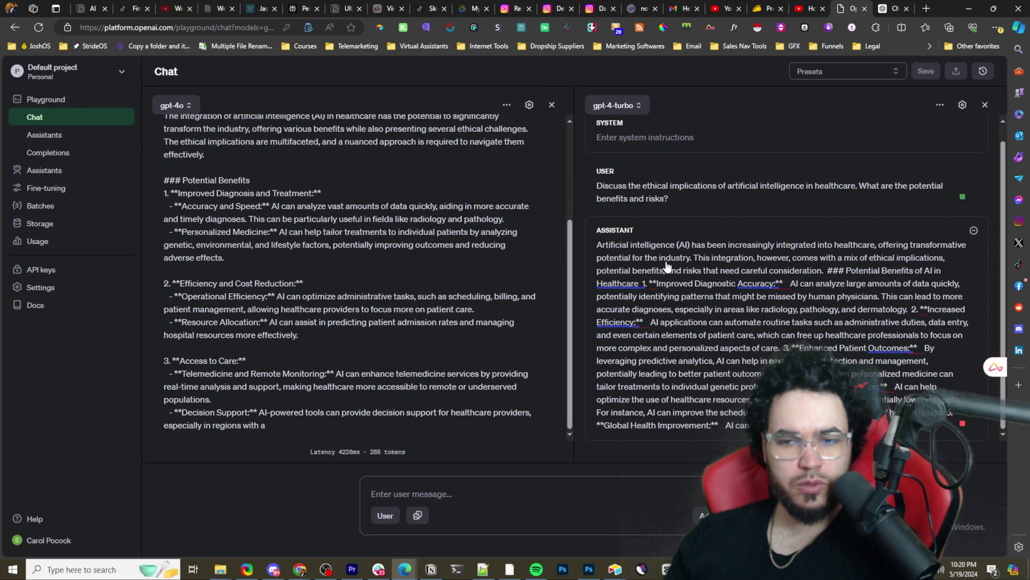
scroll(526, 257, "up", 3)
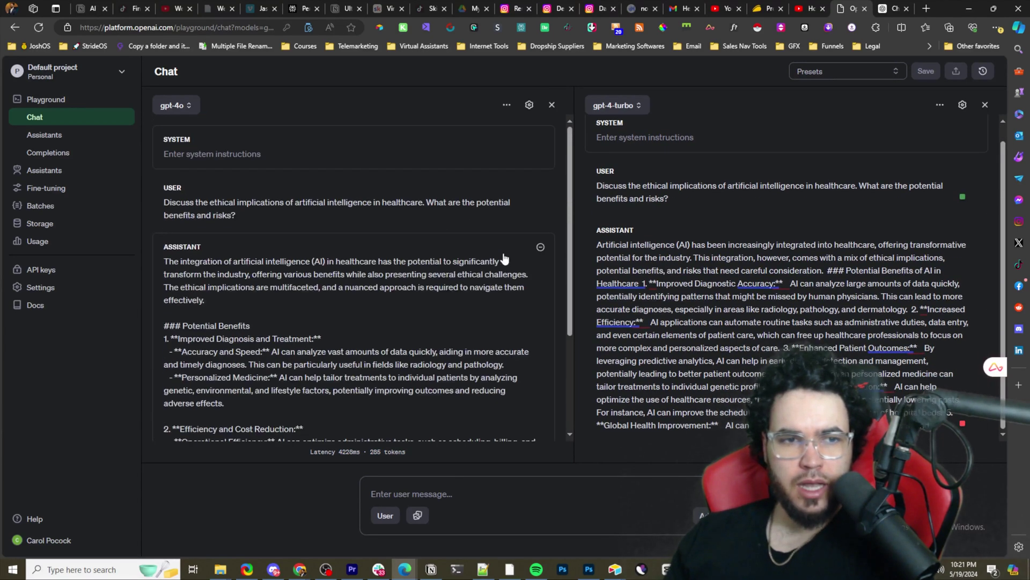
scroll(505, 258, "down", 3)
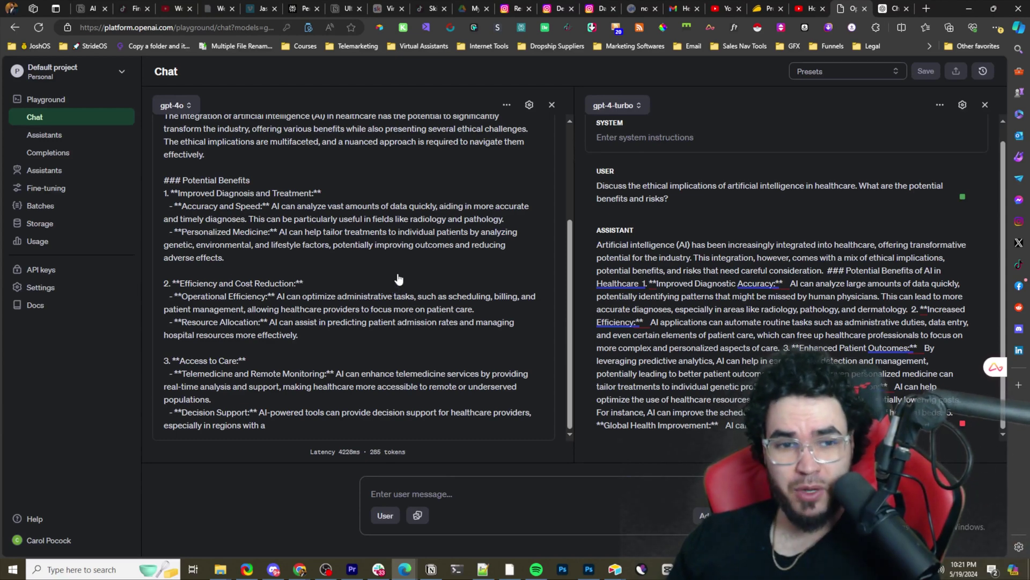
scroll(398, 281, "up", 3)
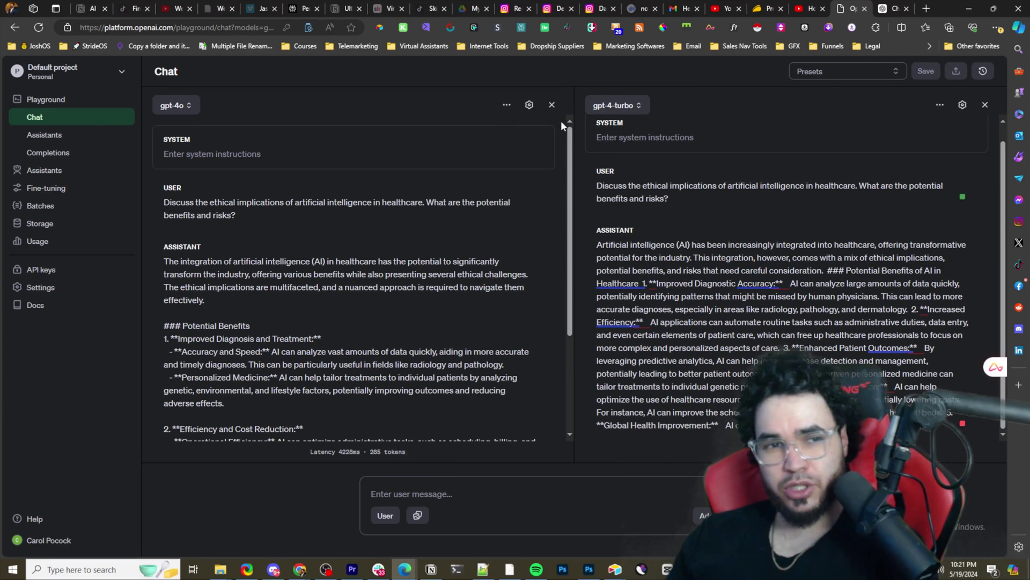
- Return to the ChatGPT tab and scroll to the test-prompt list with the healthcare-ethics question
left_click(894, 7)
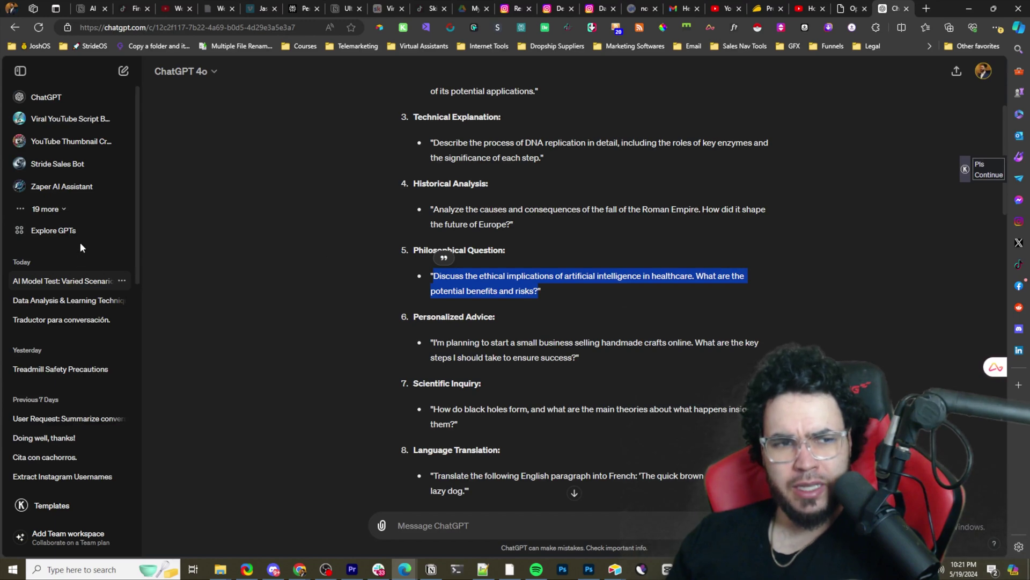
scroll(89, 250, "down", 4)
scroll(108, 247, "up", 1)
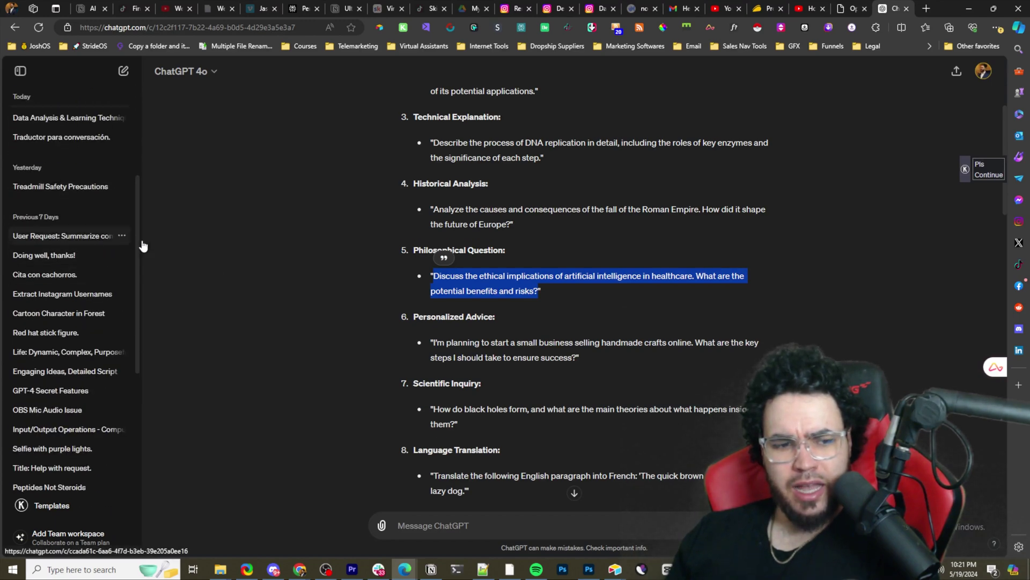
scroll(226, 270, "up", 2)
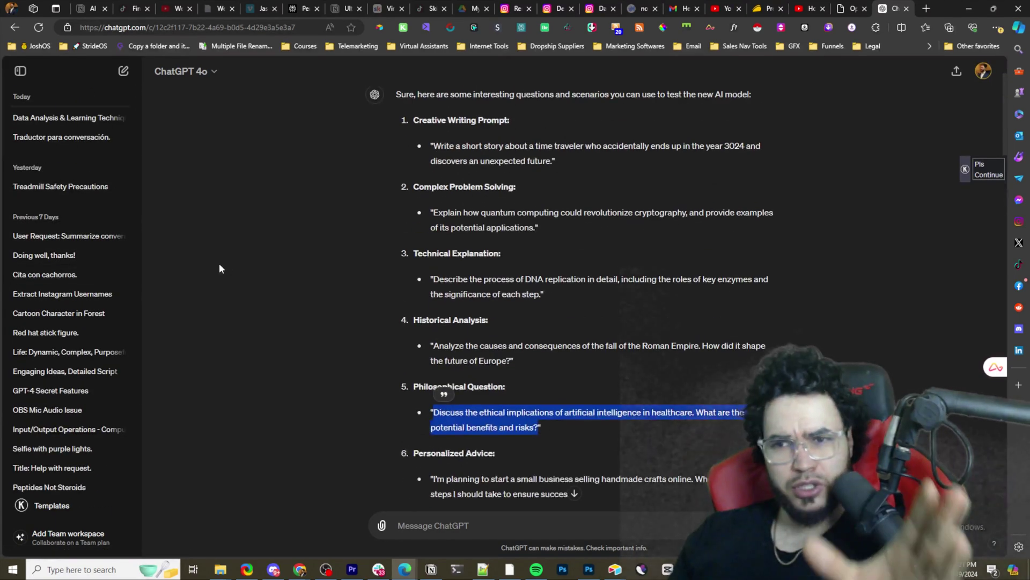